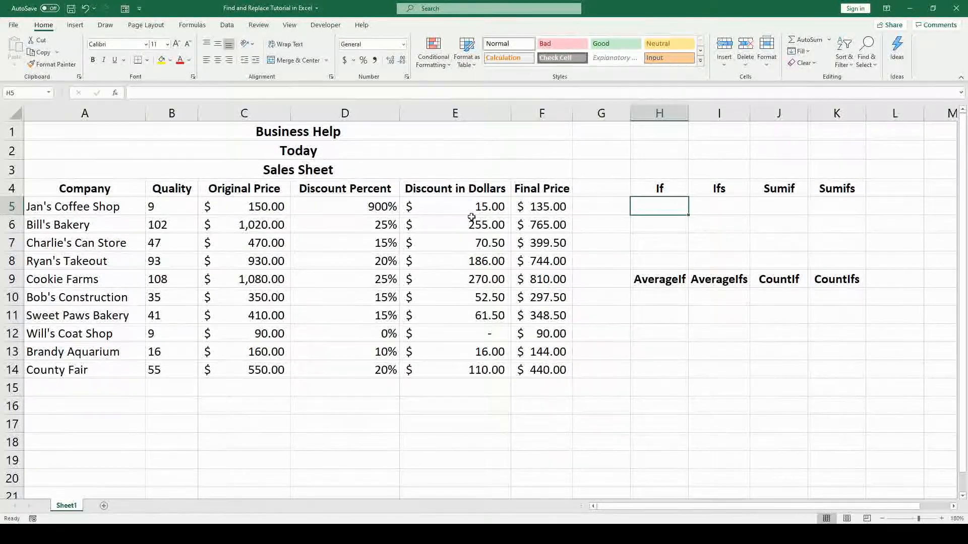
# Insert an IF function in H5 that returns "Error" when D5>100 and "OK" otherwise
pyautogui.click(192, 25)
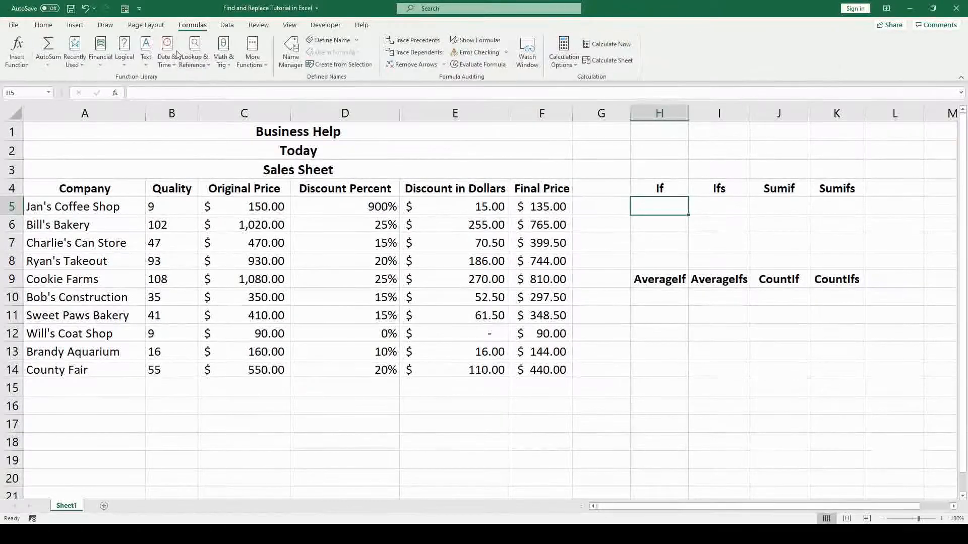
pyautogui.click(15, 56)
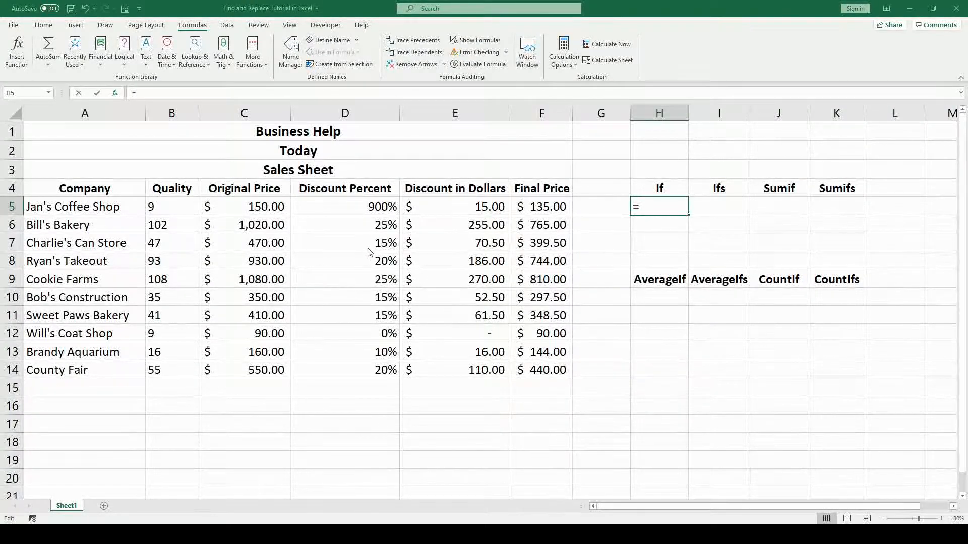
pyautogui.write('IF()')
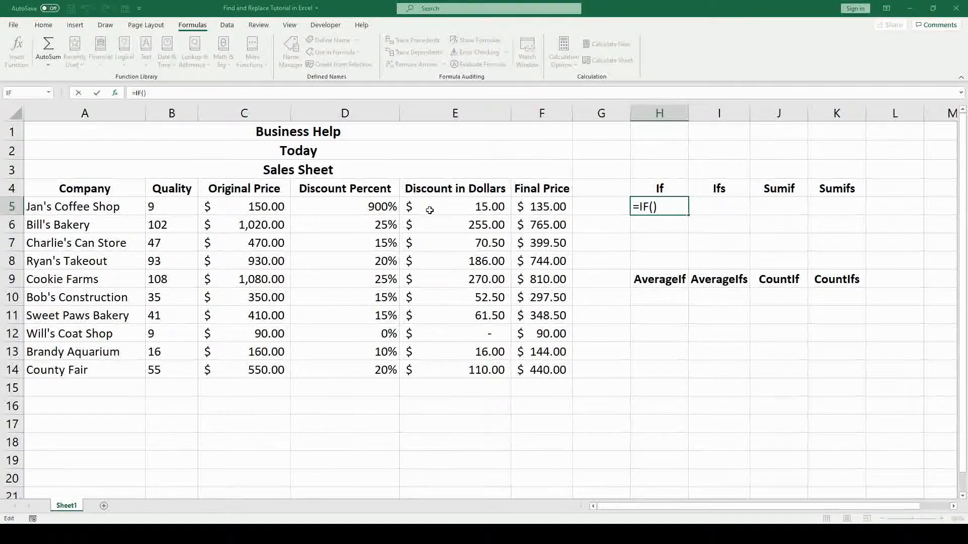
pyautogui.click(378, 208)
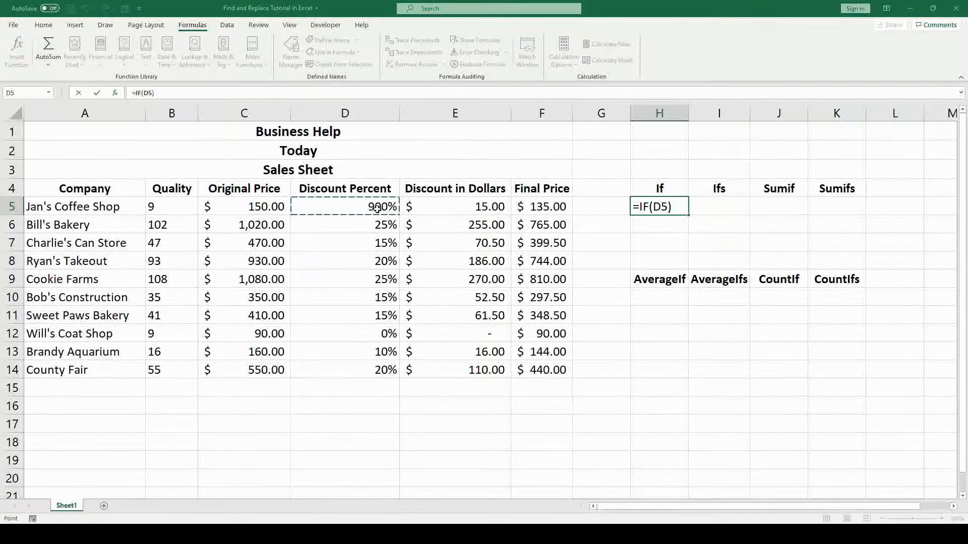
pyautogui.write('>100')
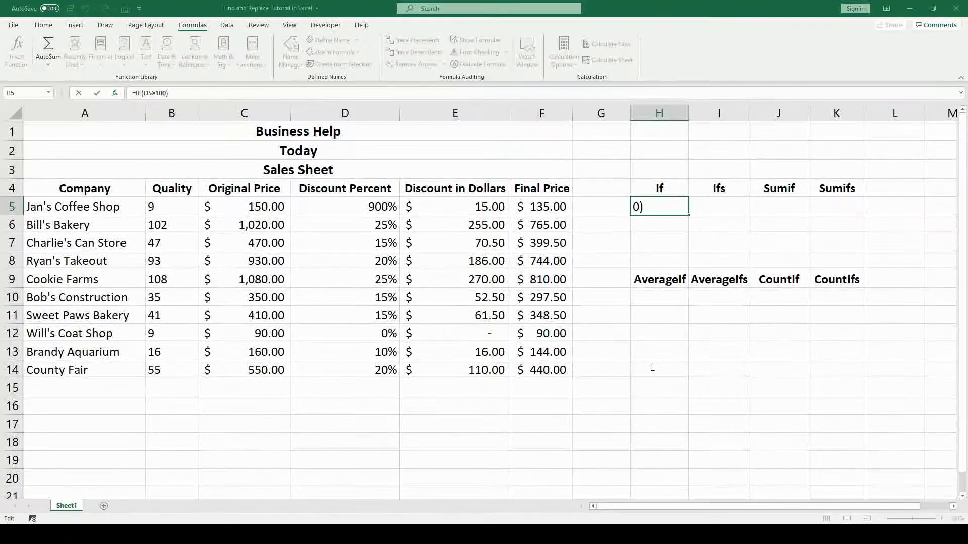
pyautogui.write(',"Error"')
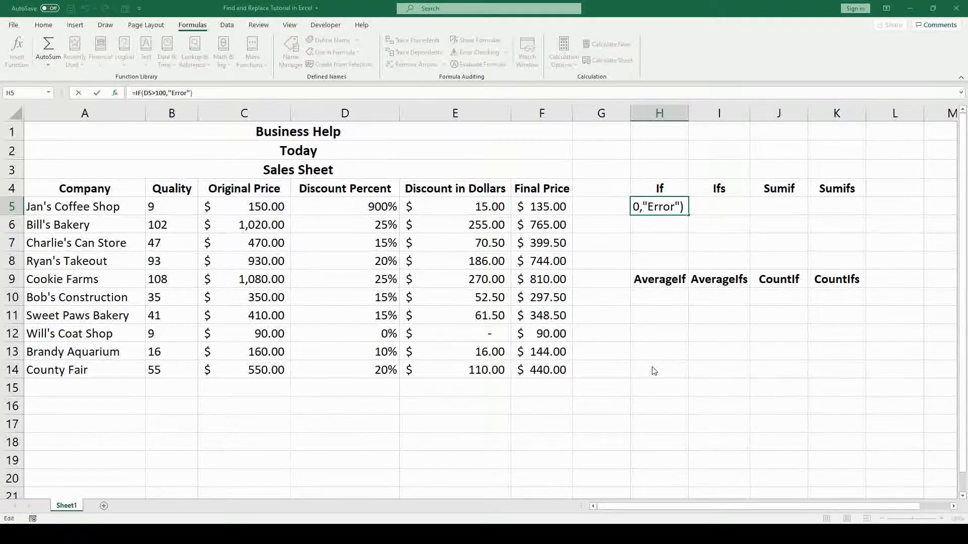
pyautogui.write(',"OK"')
pyautogui.press('Left')
pyautogui.press('Left')
pyautogui.press('Left')
pyautogui.write('"')
pyautogui.hotkey('ctrl', 'Return')
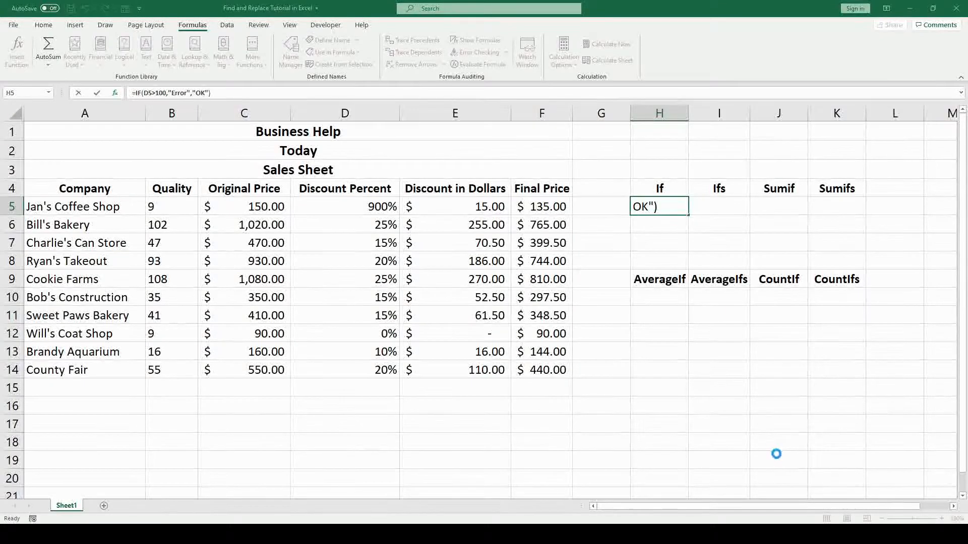
# Change the IF formula in H5 so that its condition tests D5>1
pyautogui.doubleClick(651, 208)
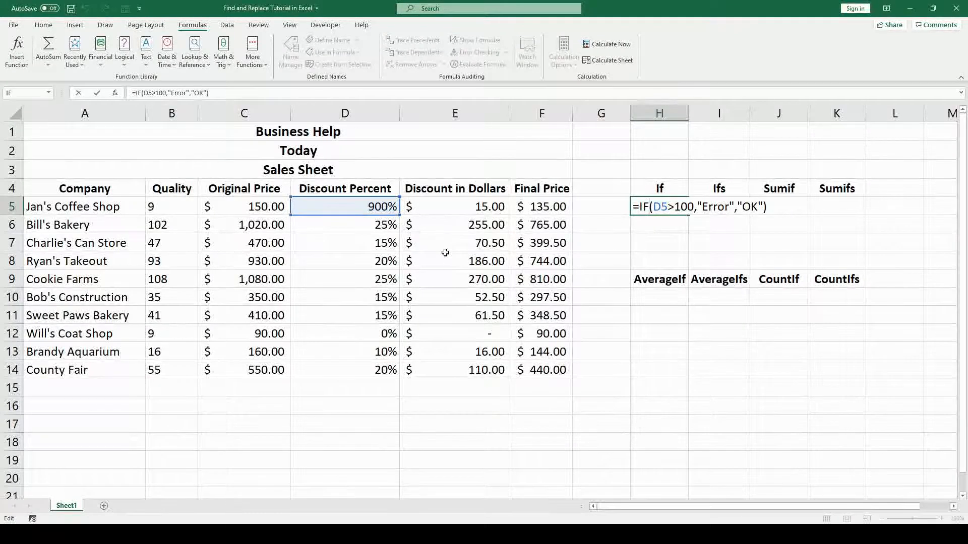
pyautogui.click(695, 206)
pyautogui.press('BackSpace')
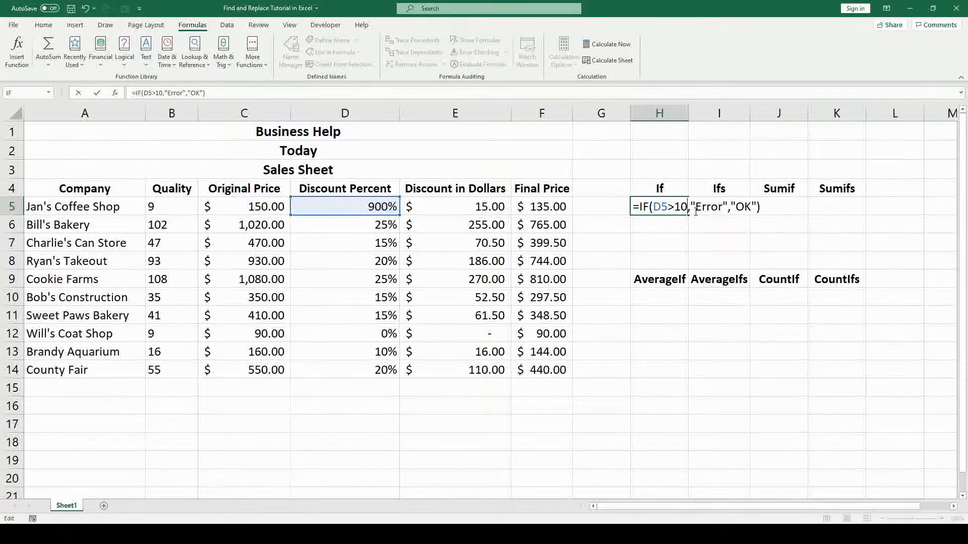
pyautogui.press('BackSpace')
pyautogui.press('BackSpace')
pyautogui.write('10')
pyautogui.press('BackSpace')
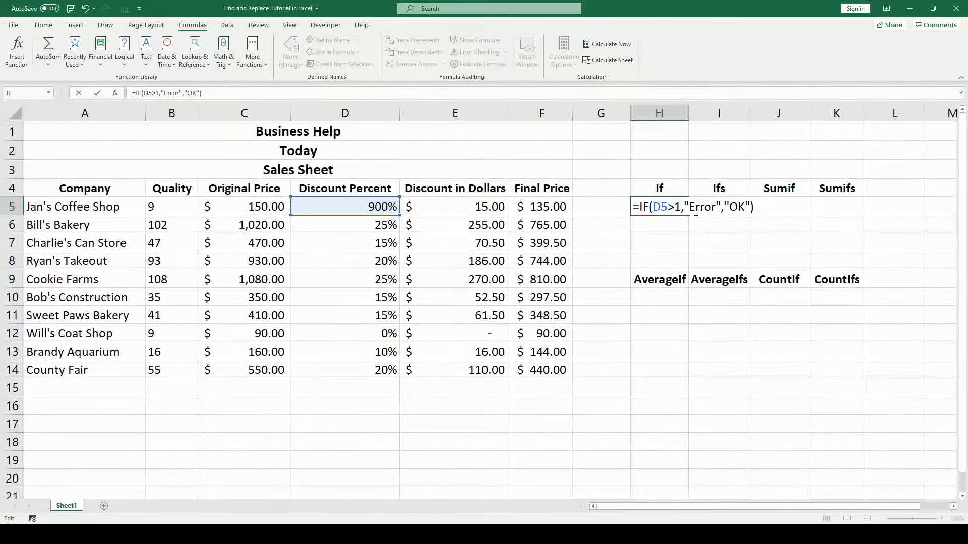
pyautogui.press('Return')
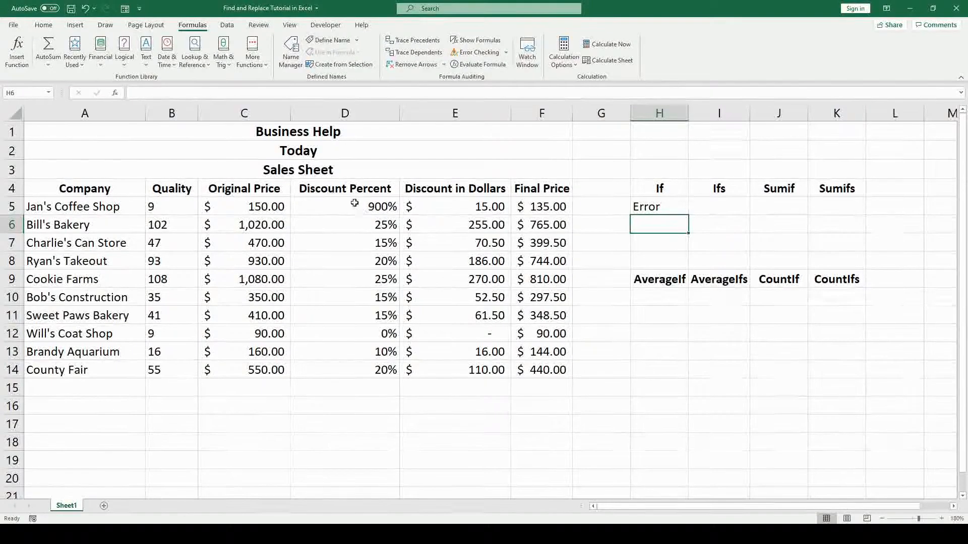
pyautogui.click(377, 207)
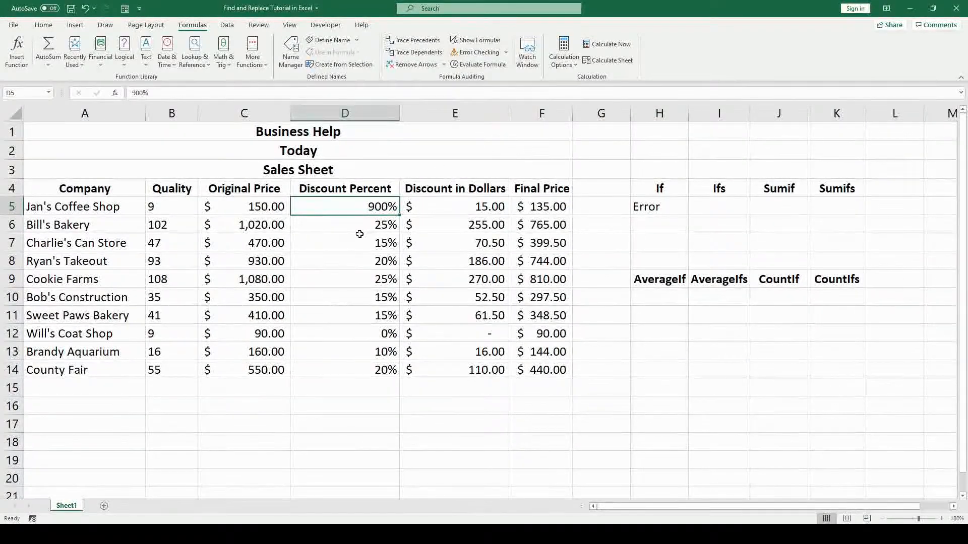
# Start an IFS function in I5 with D5>1 as its first logical test
pyautogui.click(716, 219)
pyautogui.click(723, 212)
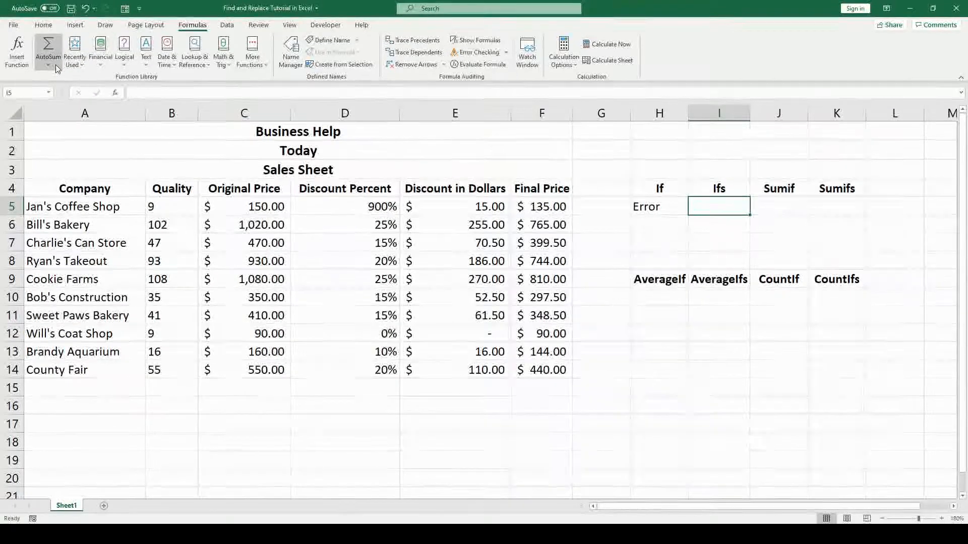
pyautogui.write('=')
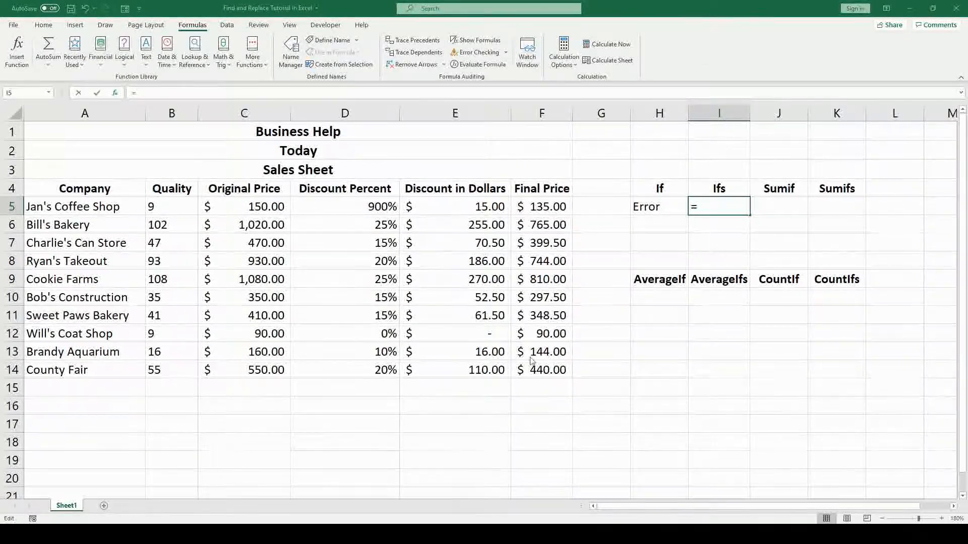
pyautogui.write('IFS()')
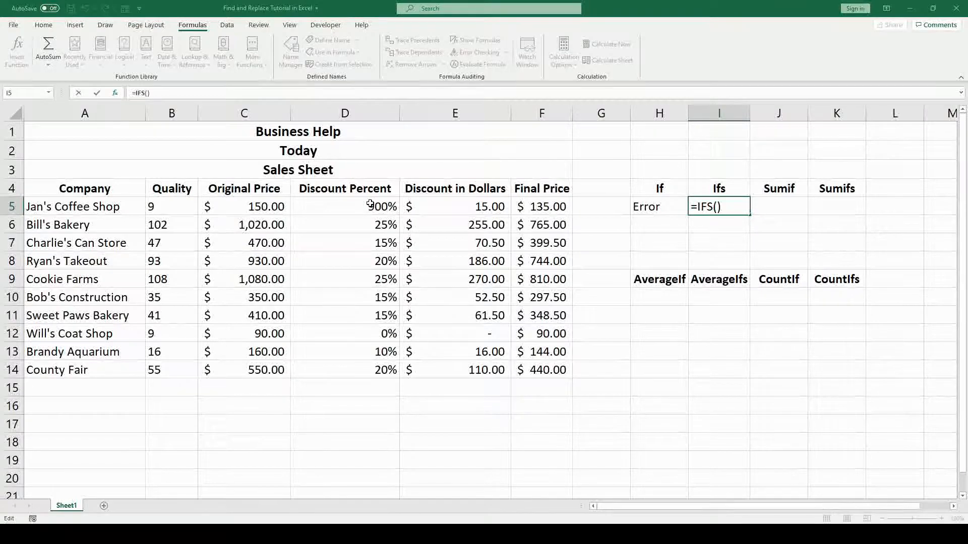
pyautogui.moveTo(371, 203)
pyautogui.mouseDown()
pyautogui.moveTo(386, 242)
pyautogui.moveTo(379, 207)
pyautogui.mouseUp()
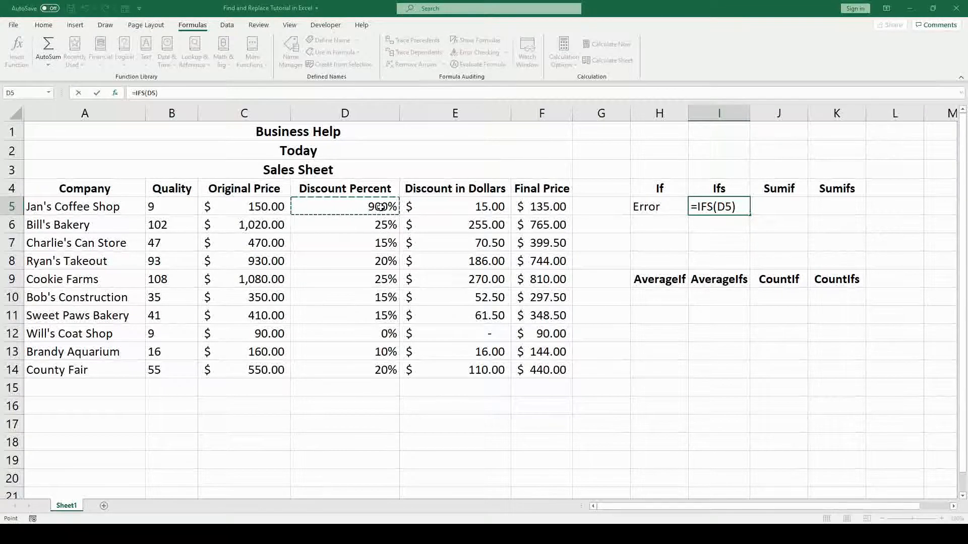
pyautogui.moveTo(380, 207)
pyautogui.mouseDown()
pyautogui.moveTo(366, 367)
pyautogui.moveTo(378, 208)
pyautogui.mouseUp()
pyautogui.write('>')
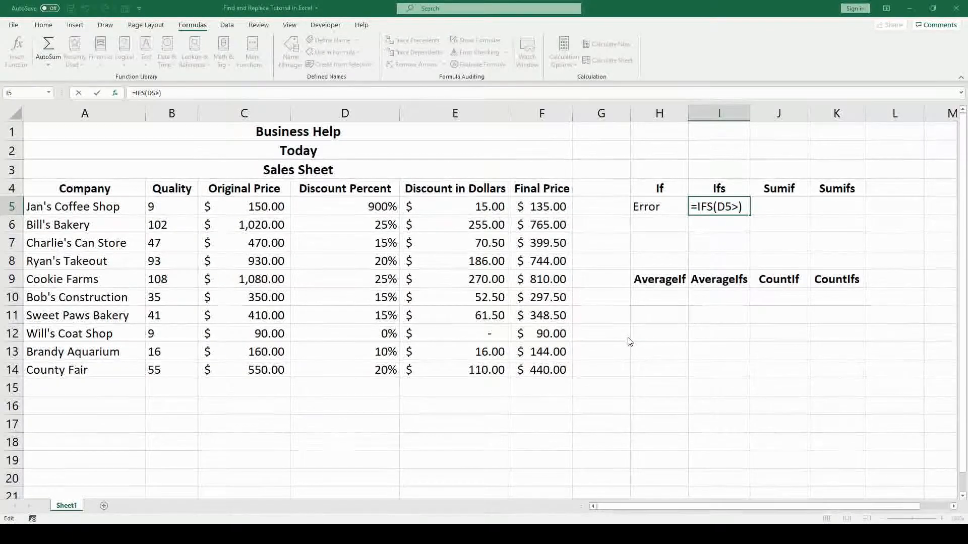
pyautogui.write('1')
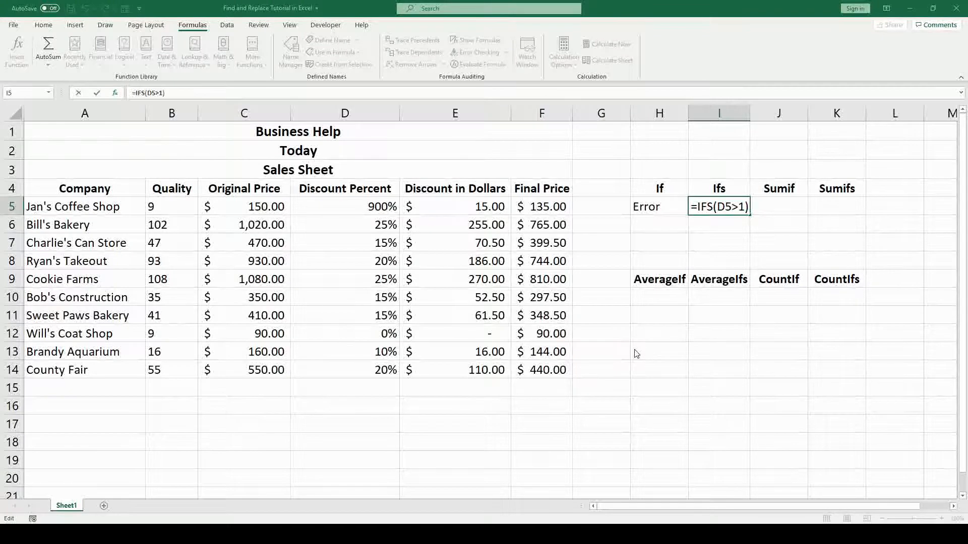
# Add "Error" in quotation marks as the IFS result for the first test
pyautogui.write(',"Error')
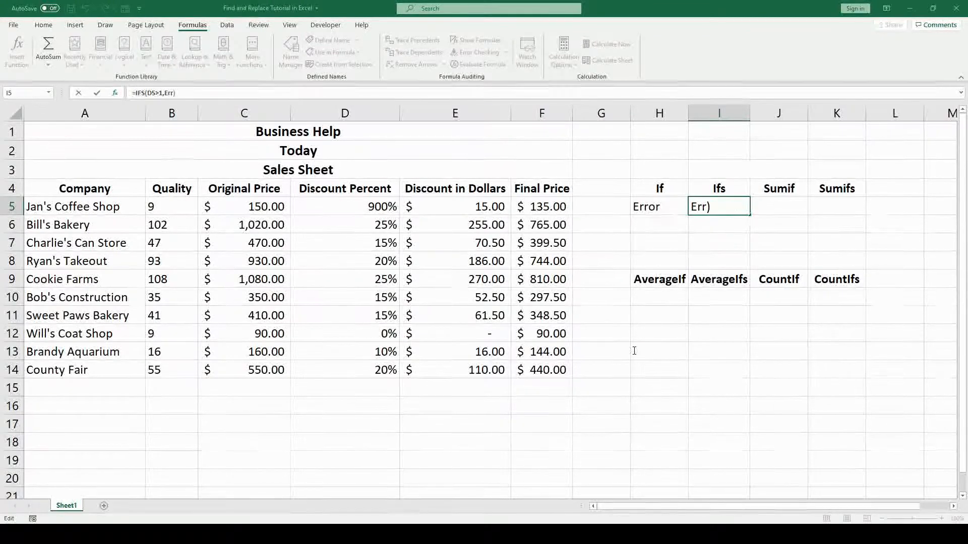
pyautogui.write('"')
pyautogui.press('Left')
pyautogui.press('Left')
pyautogui.press('Left')
pyautogui.press('Left')
pyautogui.press('Left')
pyautogui.press('Left')
pyautogui.write('"')
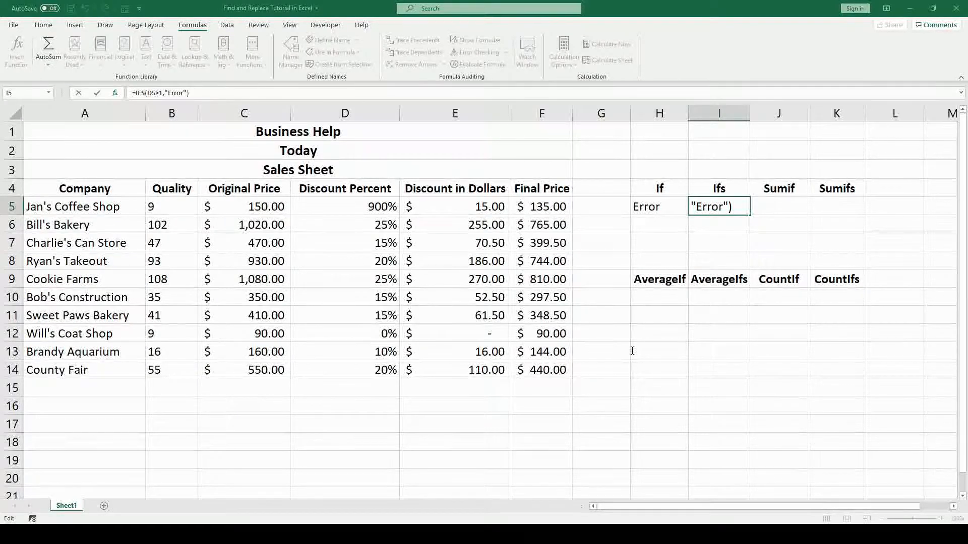
# Add a second IFS test, C5>100, with the result "Error" and enter the formula in I5
pyautogui.press('Right')
pyautogui.press('Right')
pyautogui.press('Right')
pyautogui.press('Right')
pyautogui.press('Right')
pyautogui.press('Right')
pyautogui.write(',Ok')
pyautogui.press('BackSpace')
pyautogui.press('BackSpace')
pyautogui.press('BackSpace')
pyautogui.write(',')
pyautogui.click(265, 207)
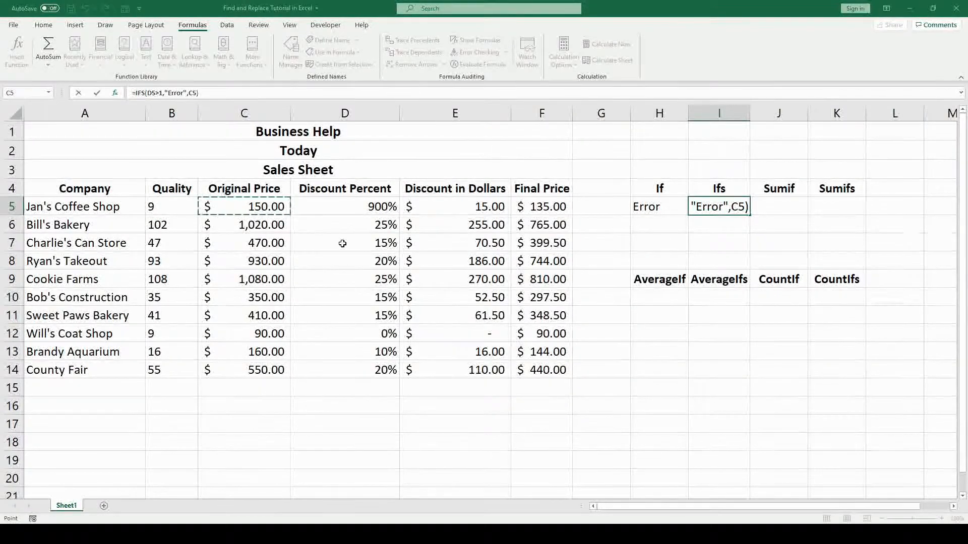
pyautogui.write('>100')
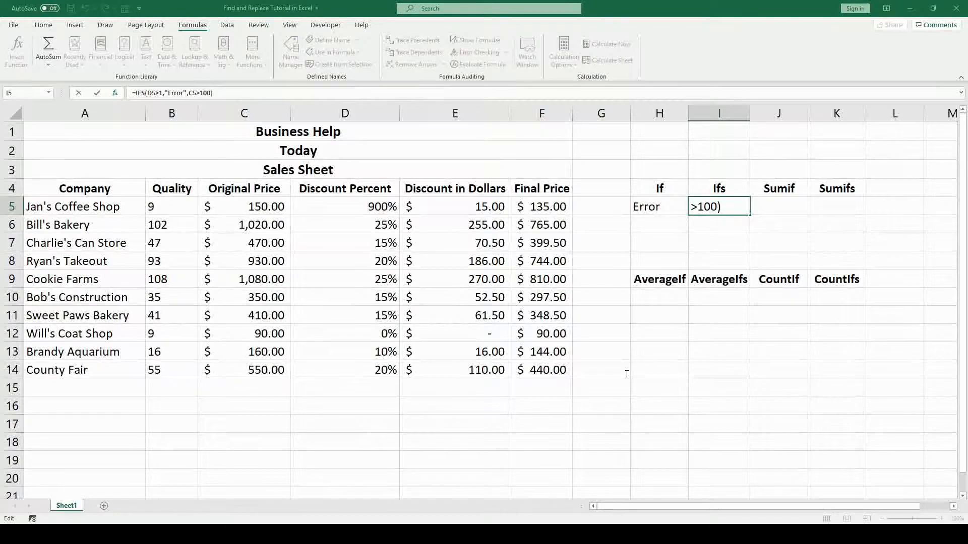
pyautogui.write(',Error')
pyautogui.click(766, 470)
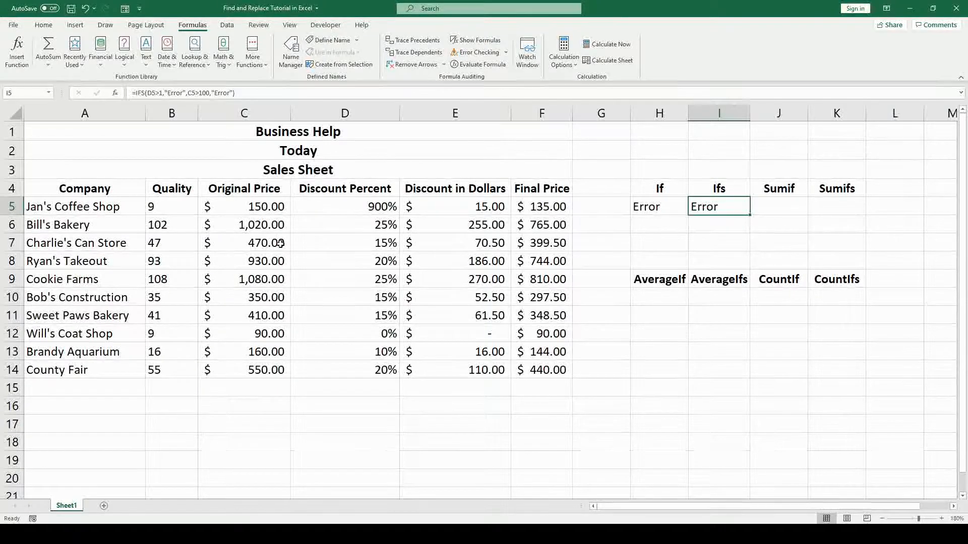
# Change the first test of the IFS formula in I5 to D5>10
pyautogui.doubleClick(699, 217)
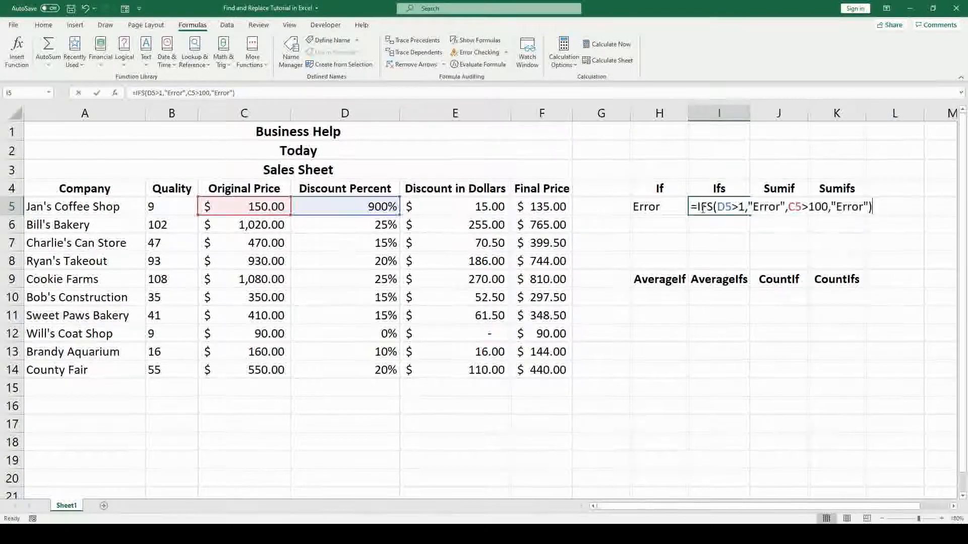
pyautogui.click(745, 206)
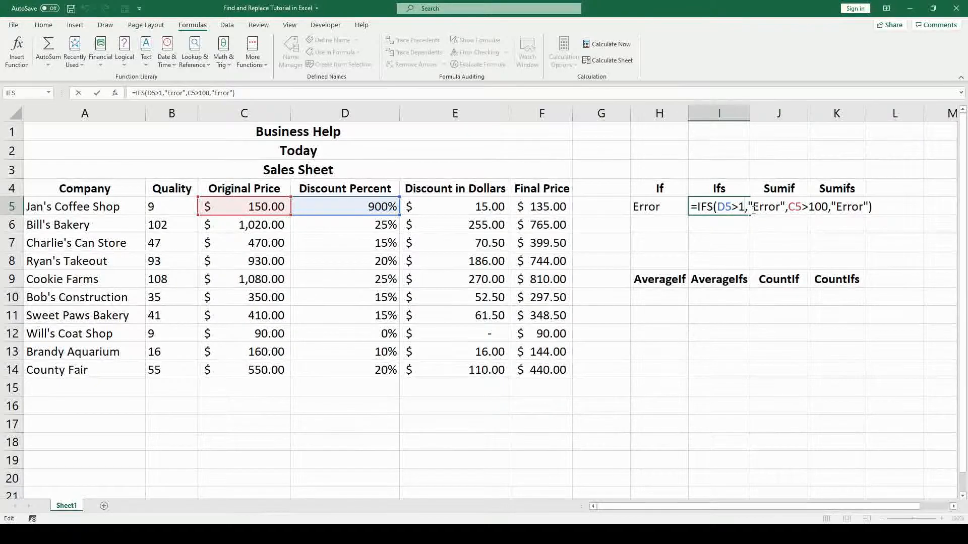
pyautogui.press('BackSpace')
pyautogui.write('10')
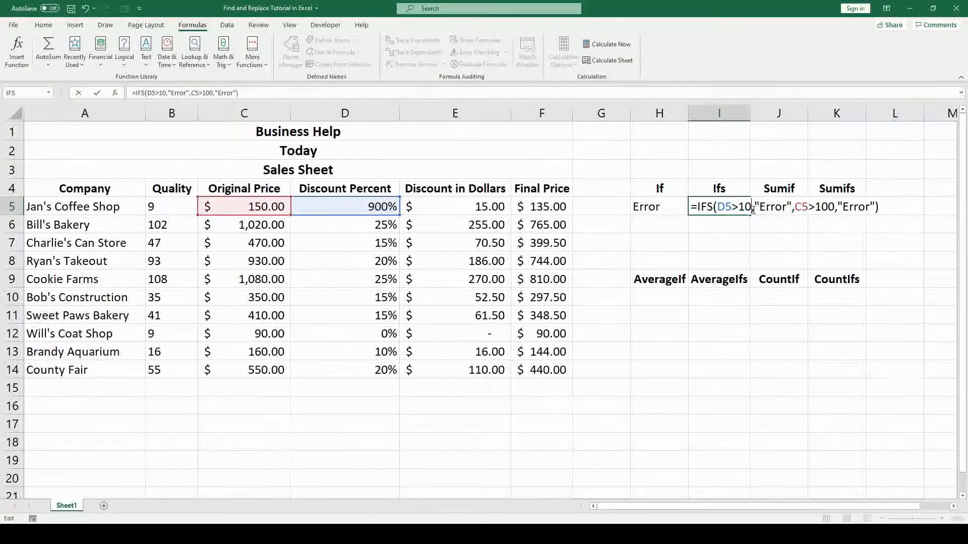
pyautogui.press('Return')
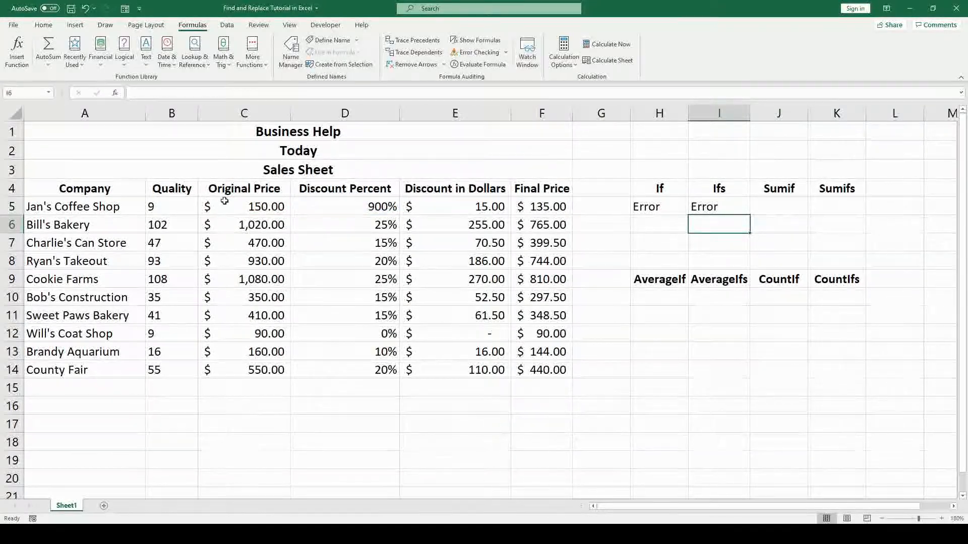
# Change the second test of the IFS formula in I5 to C5>160
pyautogui.doubleClick(718, 207)
pyautogui.click(835, 202)
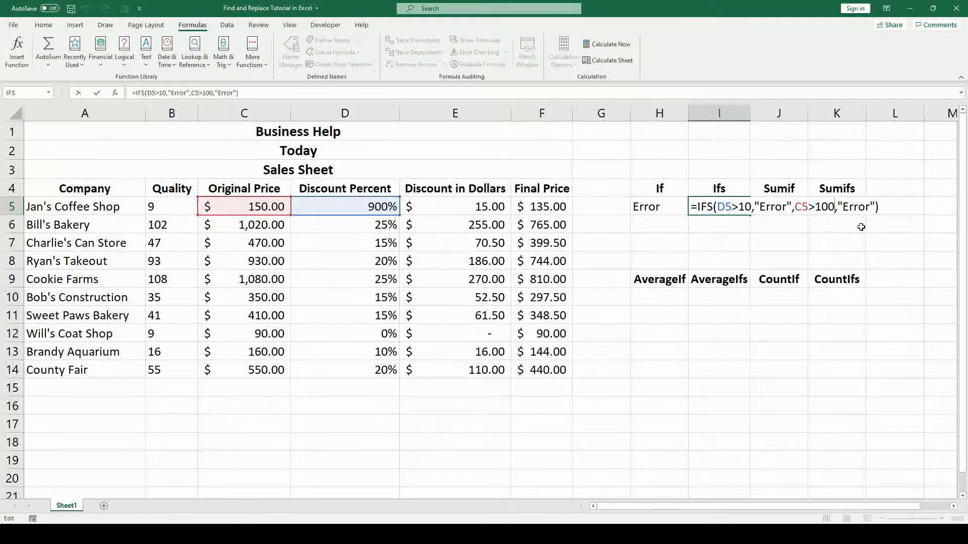
pyautogui.press('BackSpace')
pyautogui.press('BackSpace')
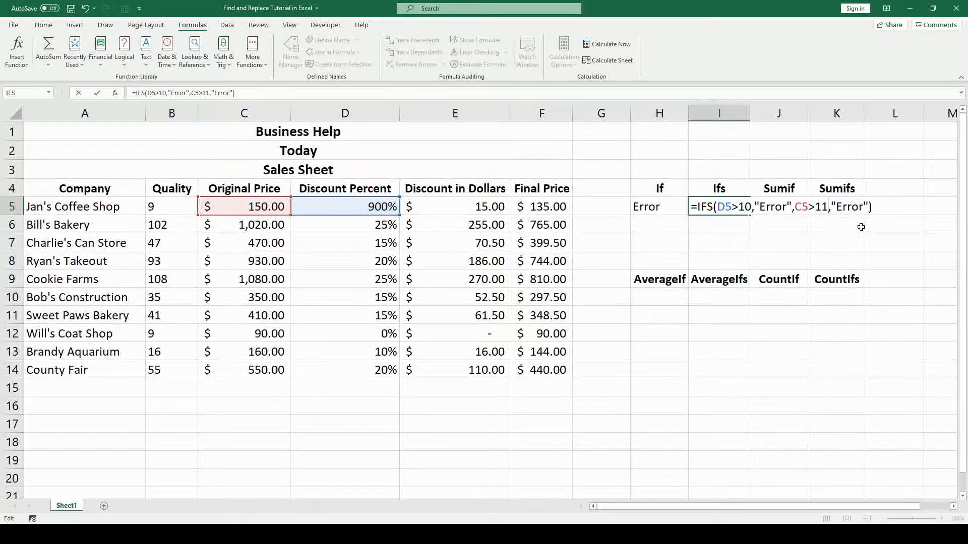
pyautogui.write('60')
pyautogui.press('Return')
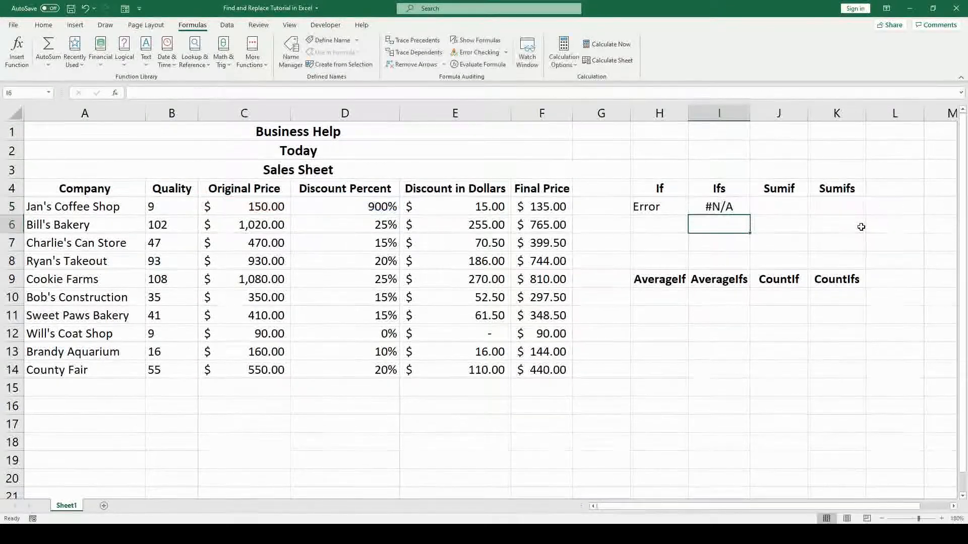
pyautogui.click(717, 202)
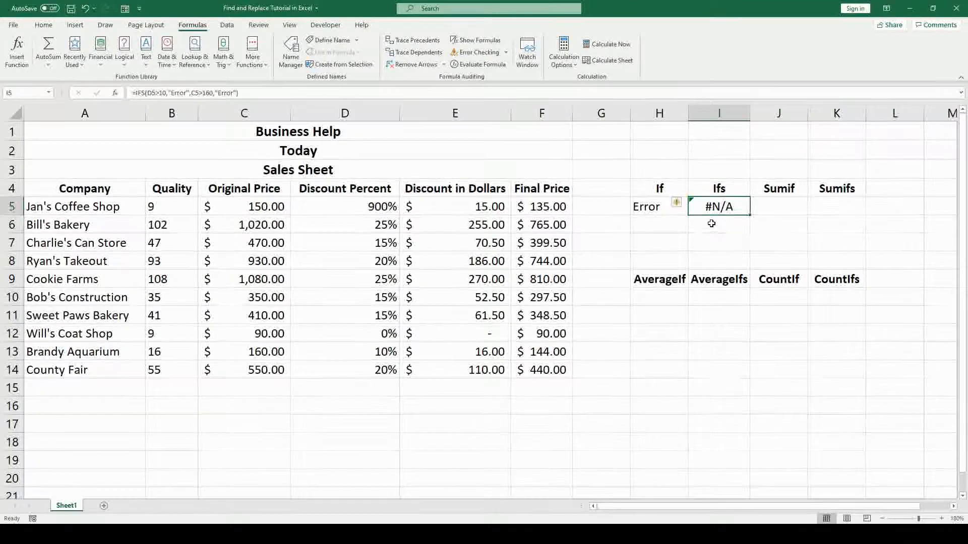
pyautogui.click(713, 222)
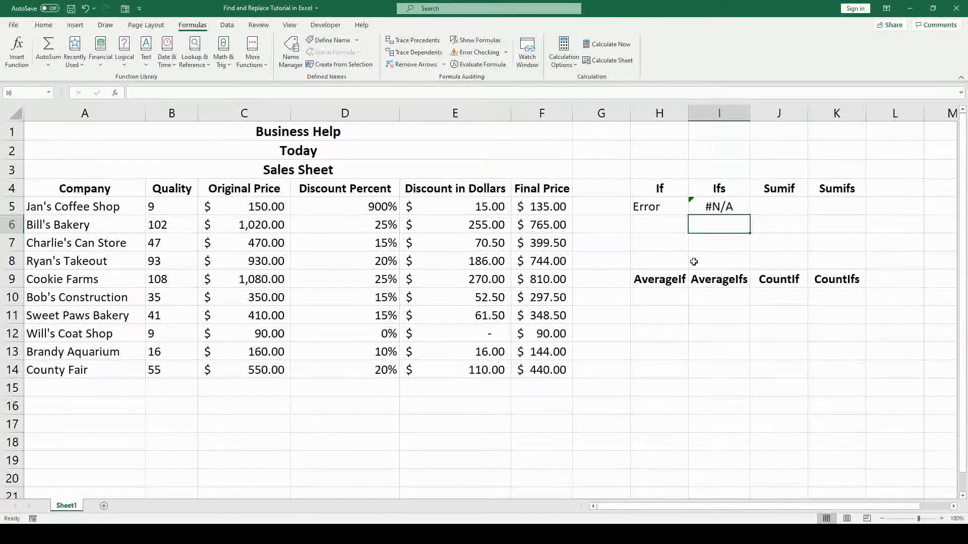
# Start a SUMIF formula in J5 with the discount percents D5:D14 as the criteria range
pyautogui.click(790, 209)
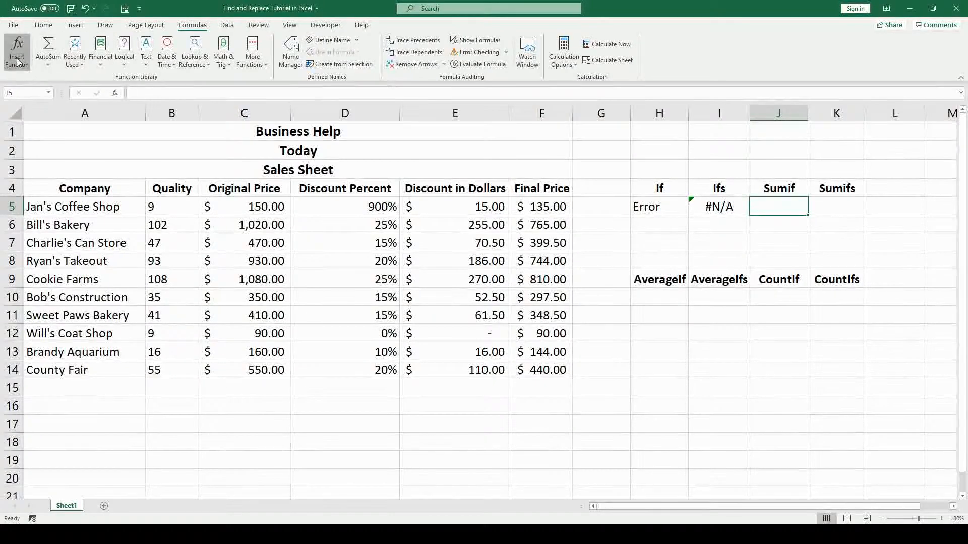
pyautogui.write('=')
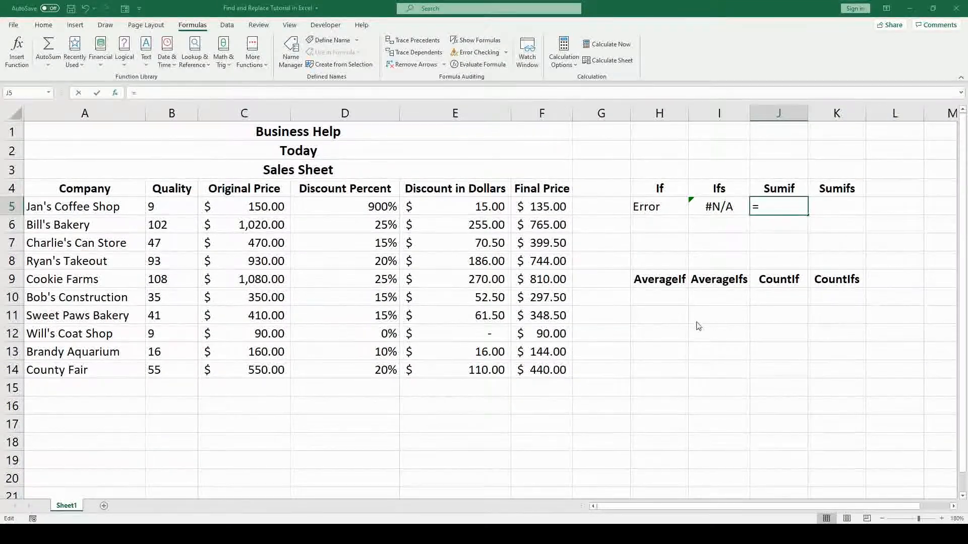
pyautogui.write('SUMIF()')
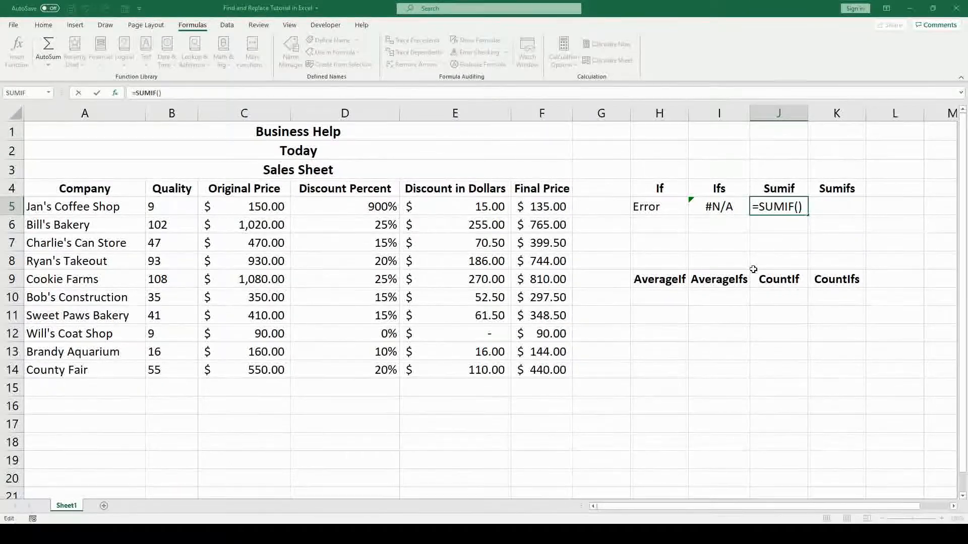
pyautogui.moveTo(367, 202); pyautogui.dragTo(365, 371)
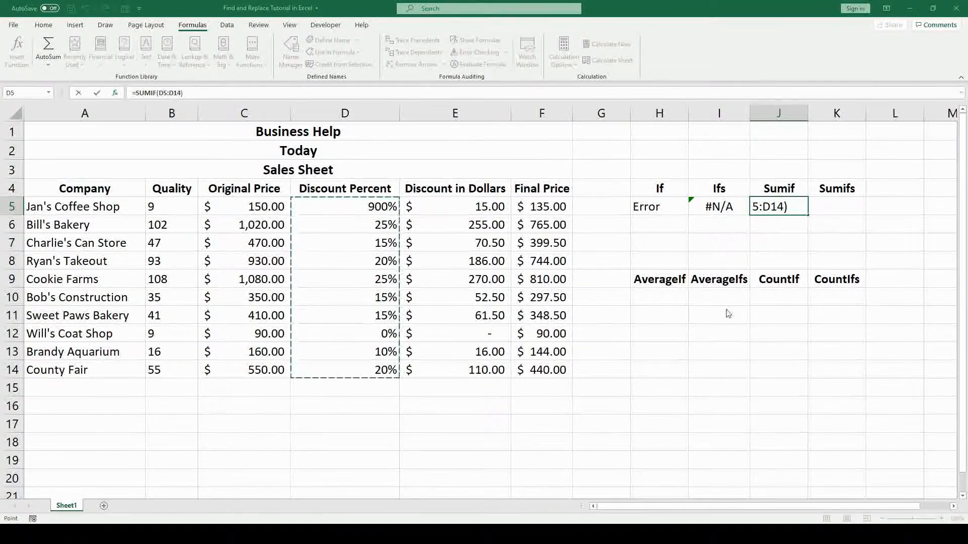
pyautogui.press('F2')
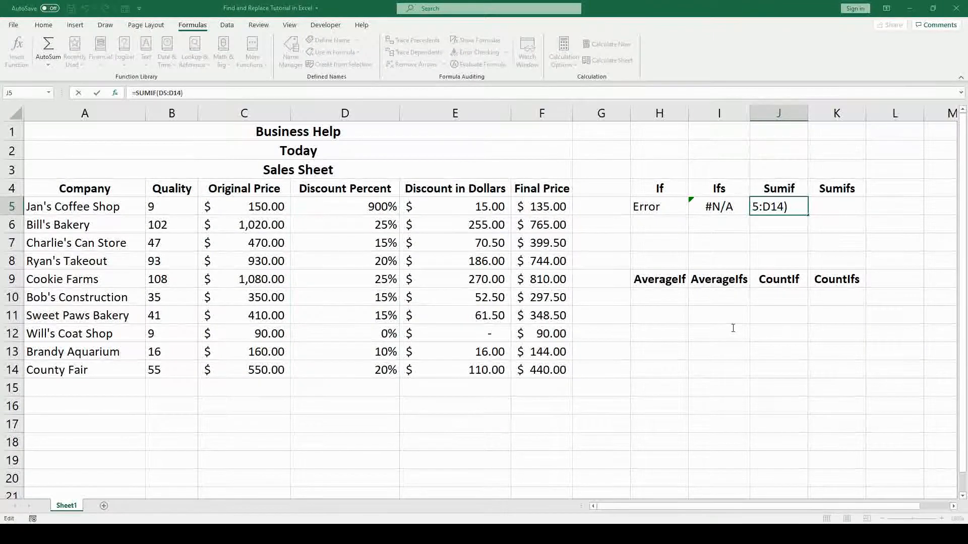
# Complete the SUMIF formula in J5 with criterion ">.1" and sum range E5:E14, and give the cell the Accounting number format
pyautogui.write(',>')
pyautogui.write('.')
pyautogui.write(',')
pyautogui.moveTo(481, 204); pyautogui.dragTo(472, 375)
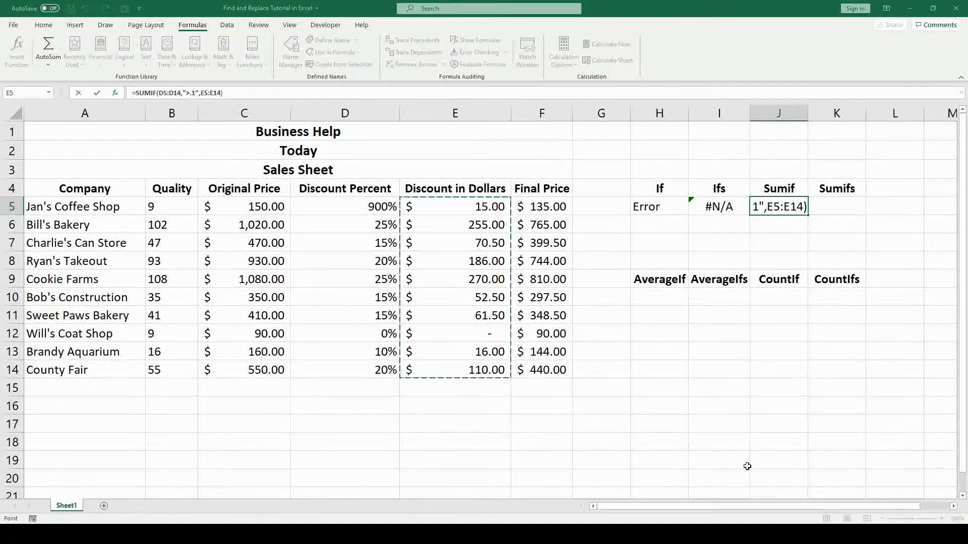
pyautogui.hotkey('ctrl', 'Return')
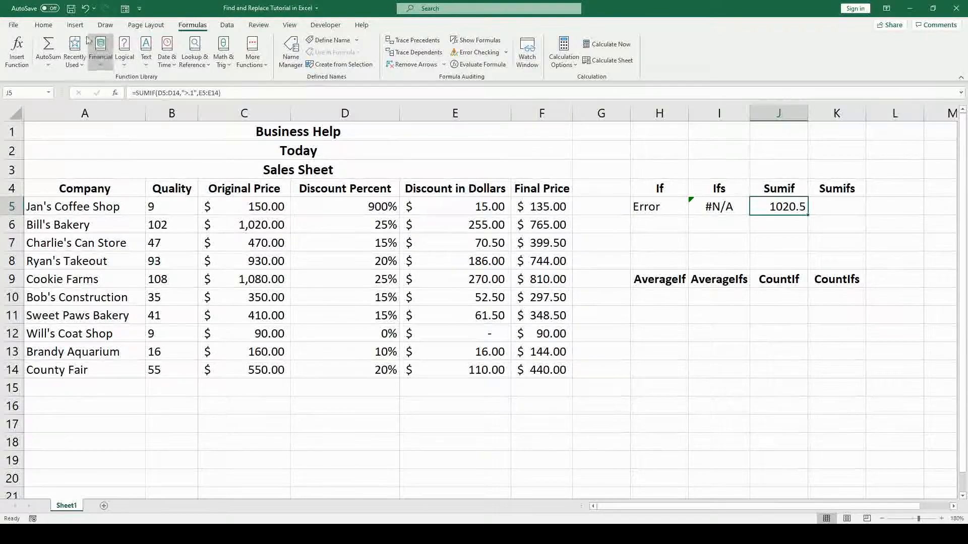
pyautogui.click(43, 25)
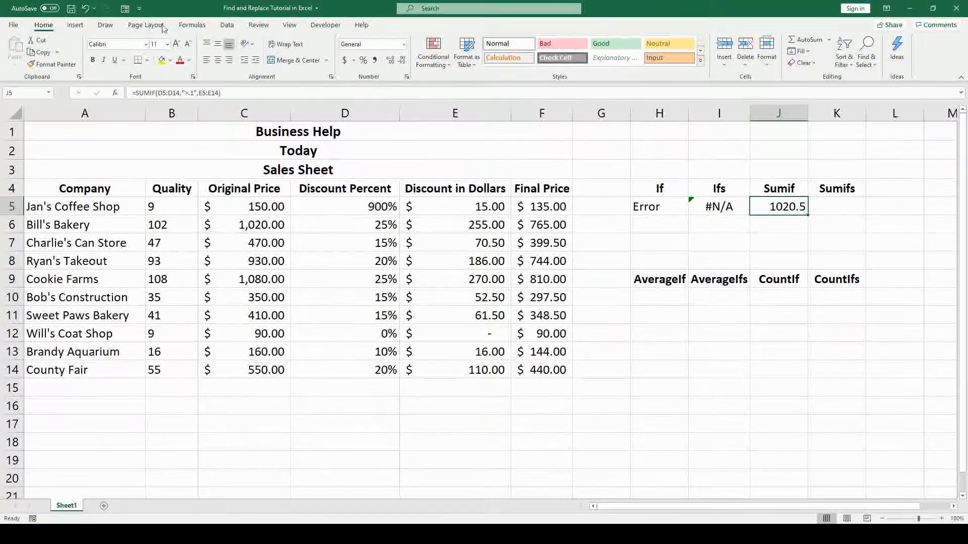
pyautogui.click(344, 60)
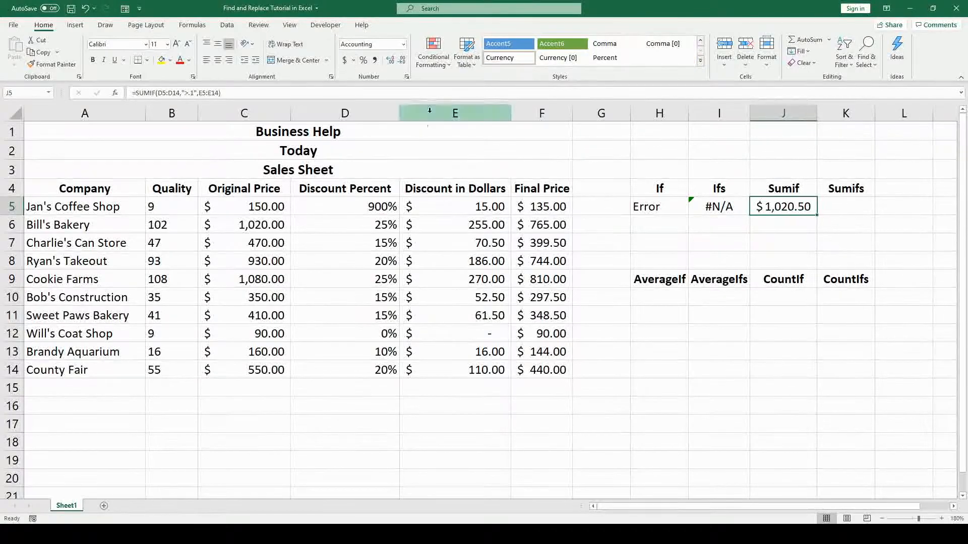
pyautogui.click(837, 209)
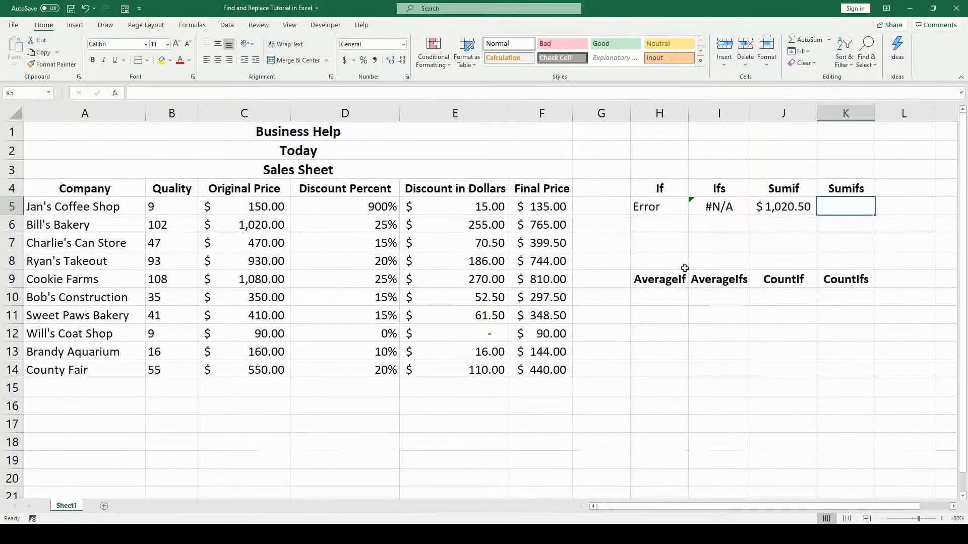
pyautogui.click(192, 25)
pyautogui.write('=')
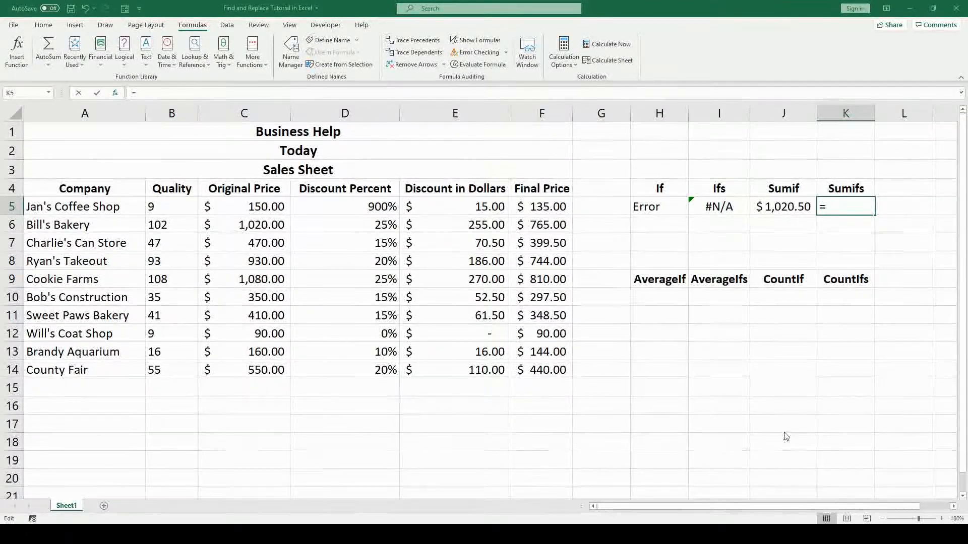
pyautogui.write('IFS()')
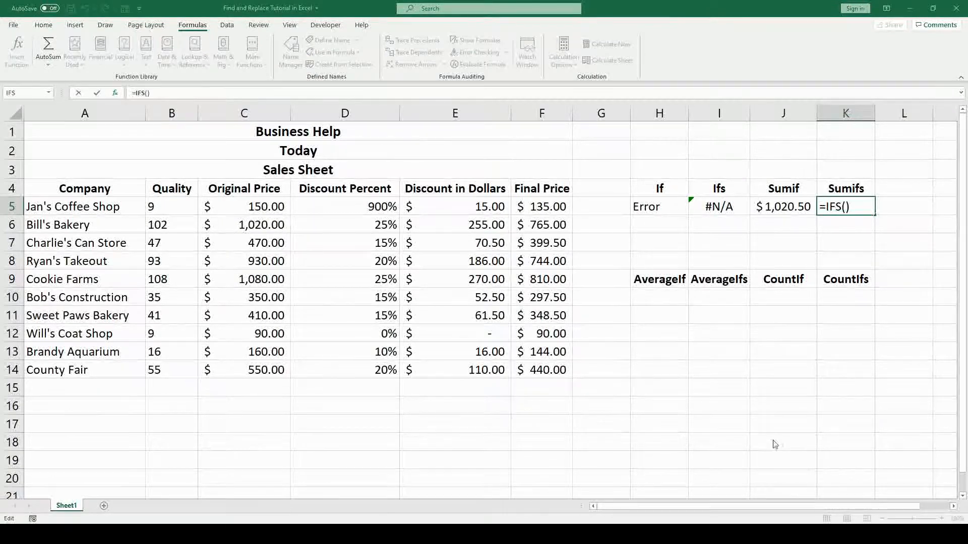
pyautogui.press('Escape')
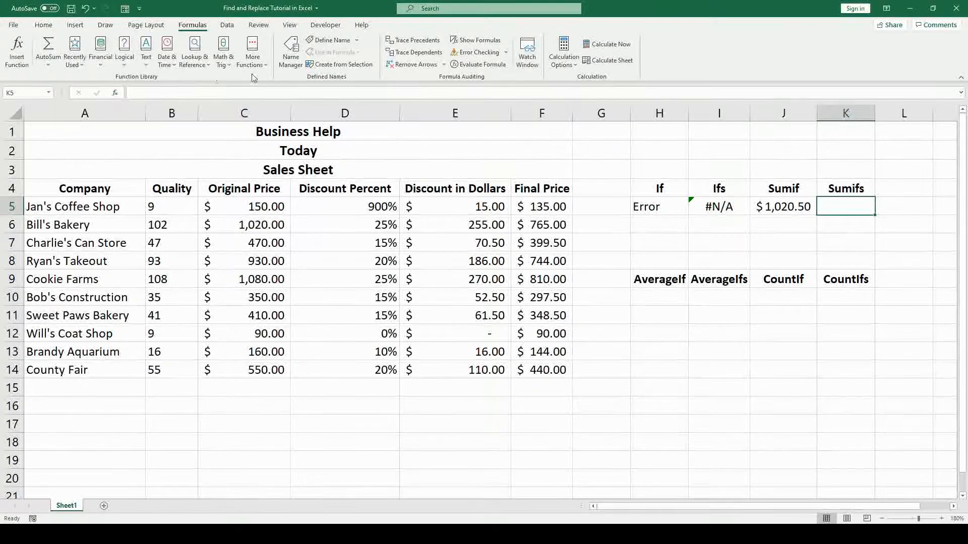
# Start a SUMIFS formula in K5
pyautogui.click(19, 67)
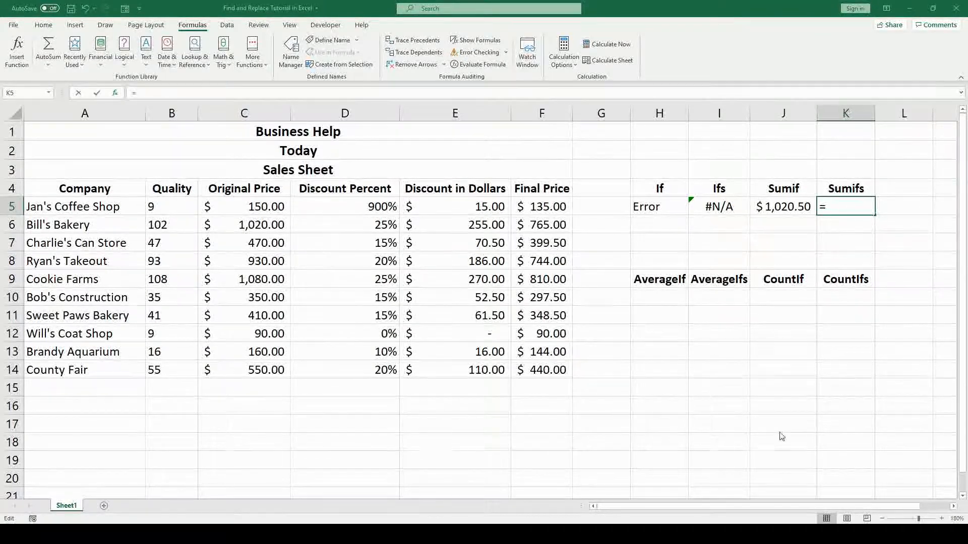
pyautogui.write('SUMIFS()')
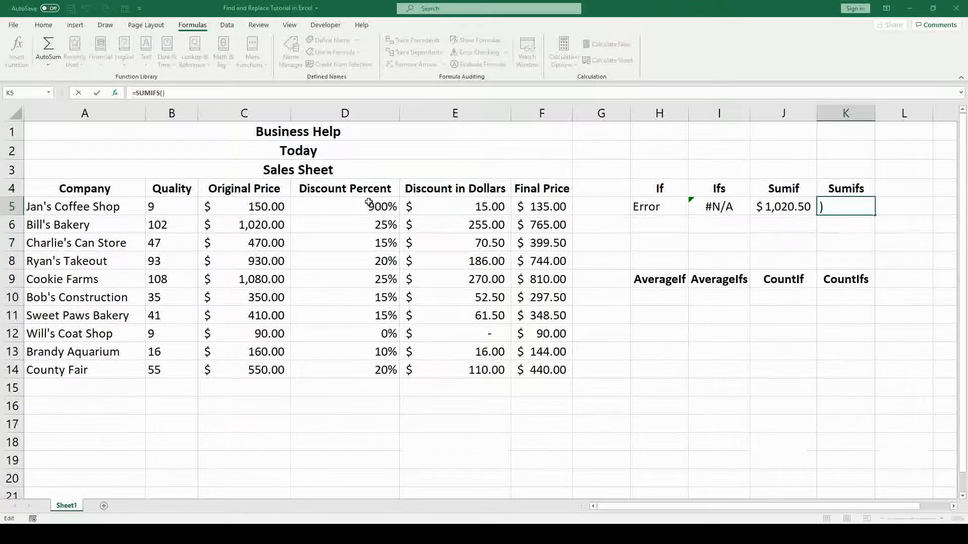
pyautogui.moveTo(369, 201); pyautogui.dragTo(367, 363)
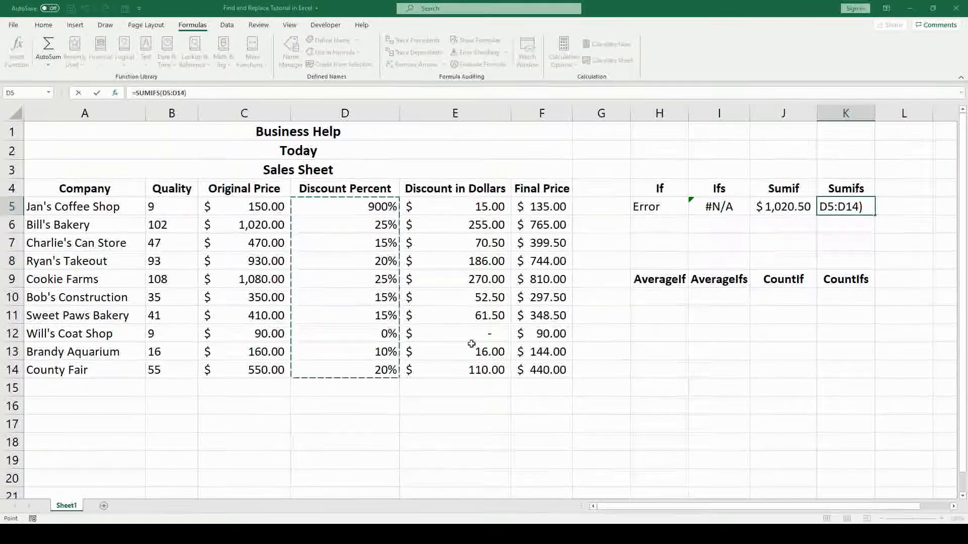
pyautogui.press('F2')
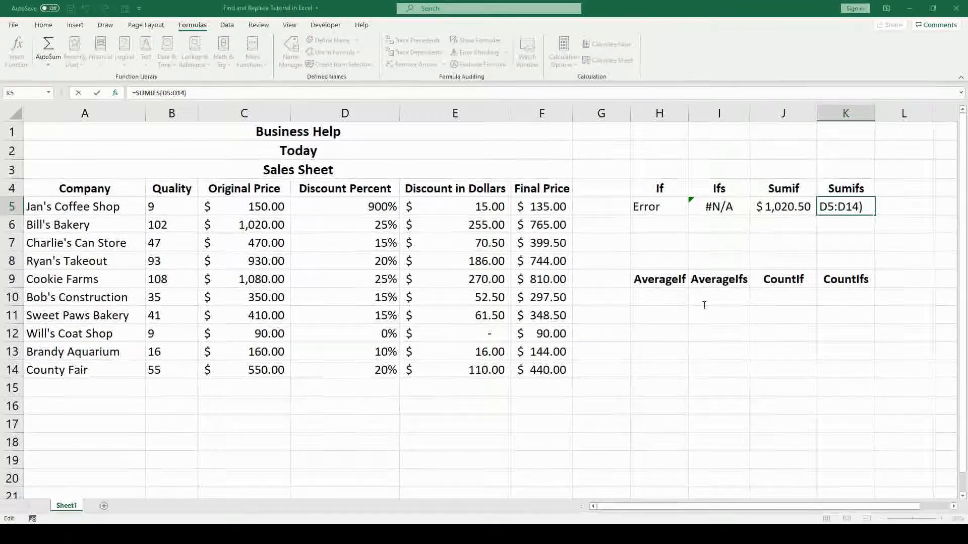
pyautogui.press('BackSpace')
pyautogui.press('BackSpace')
pyautogui.press('BackSpace')
pyautogui.press('BackSpace')
pyautogui.press('BackSpace')
# Set E5:E14 as the sum range of the SUMIFS formula and add D5:D14 with criterion ">.1" as its first condition
pyautogui.moveTo(483, 209); pyautogui.dragTo(486, 373)
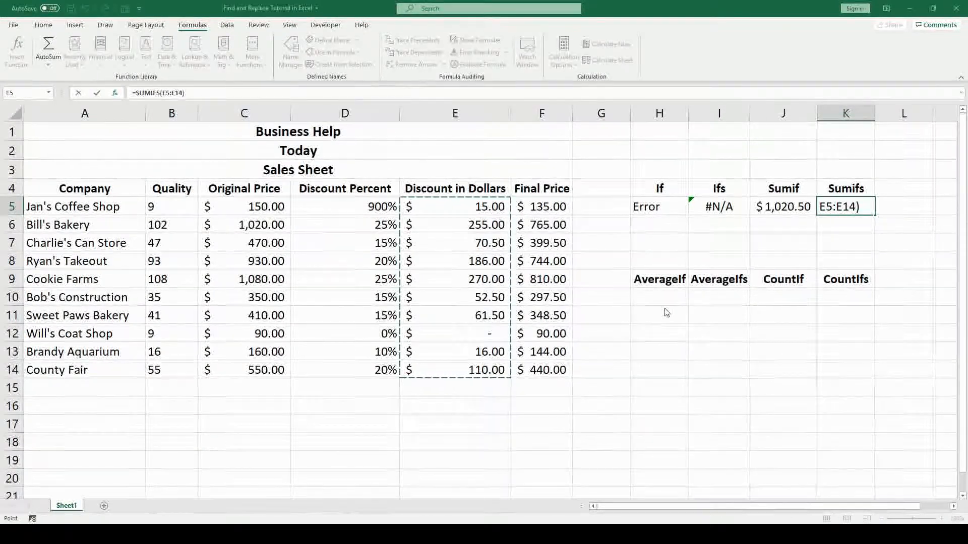
pyautogui.press('F2')
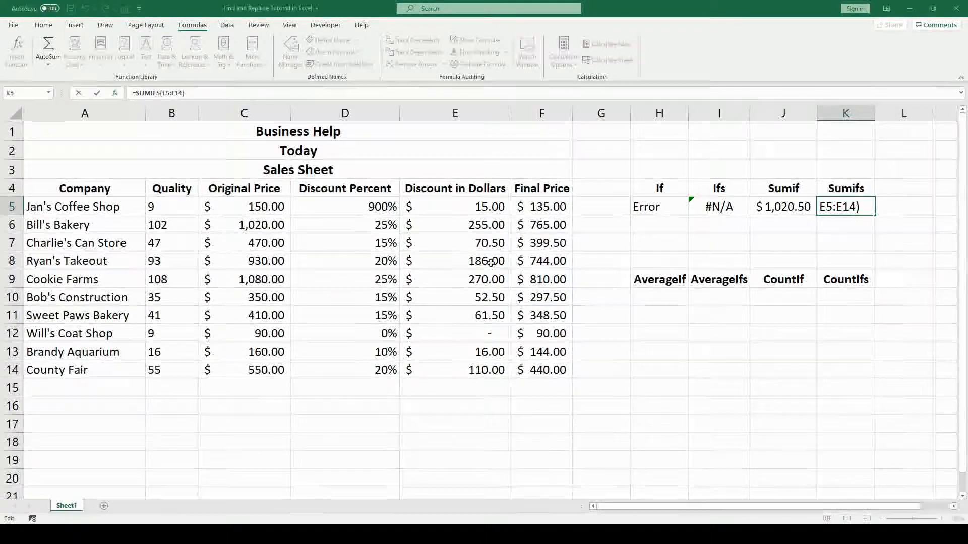
pyautogui.write(',')
pyautogui.moveTo(392, 211); pyautogui.dragTo(377, 364)
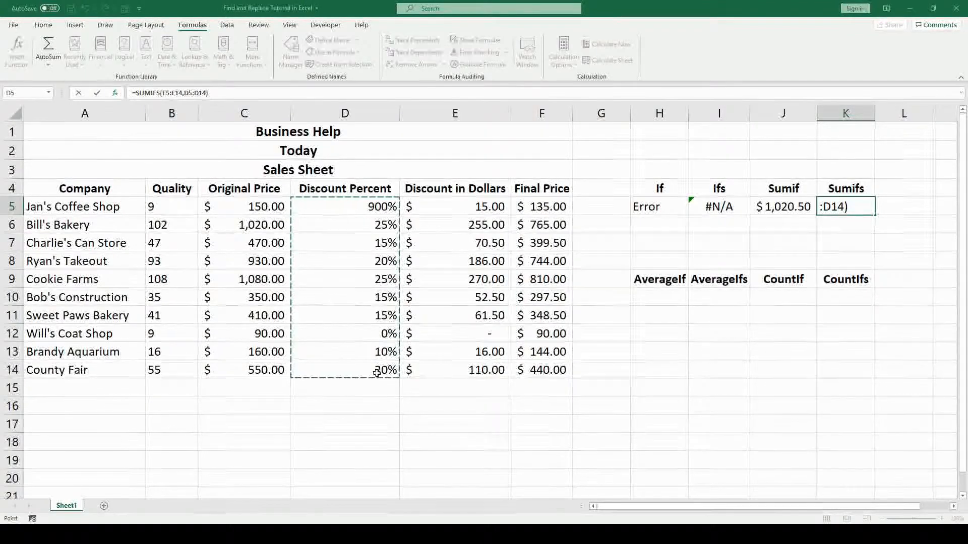
pyautogui.press('F2')
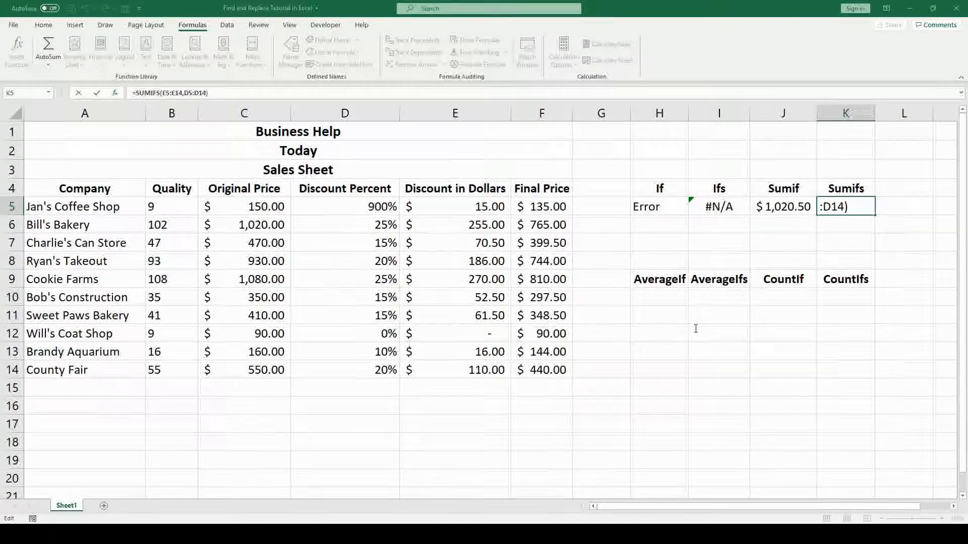
pyautogui.write(',>.')
pyautogui.write(',">.1')
# Add B5:B14 with criterion ">8" as the second SUMIFS condition and enter the formula in K5
pyautogui.moveTo(177, 204); pyautogui.dragTo(195, 370)
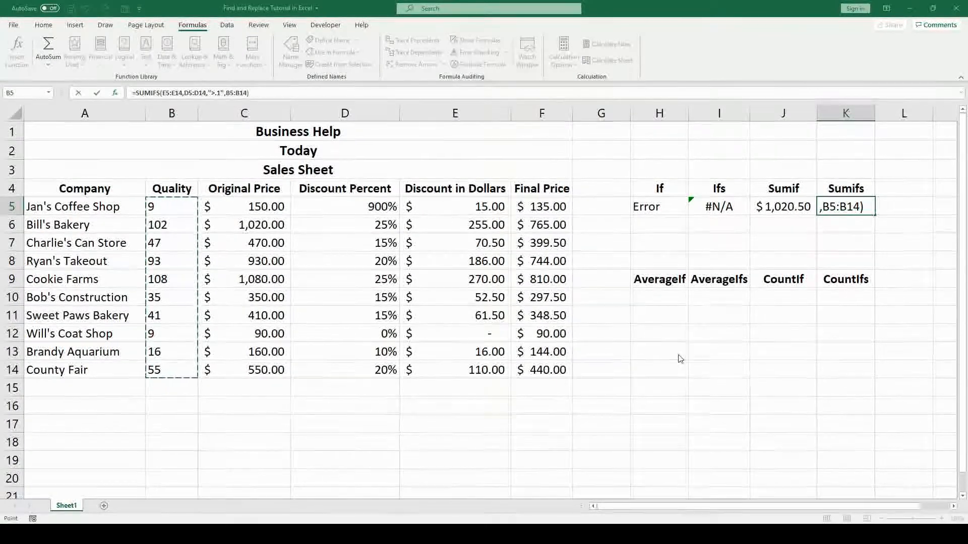
pyautogui.write('>')
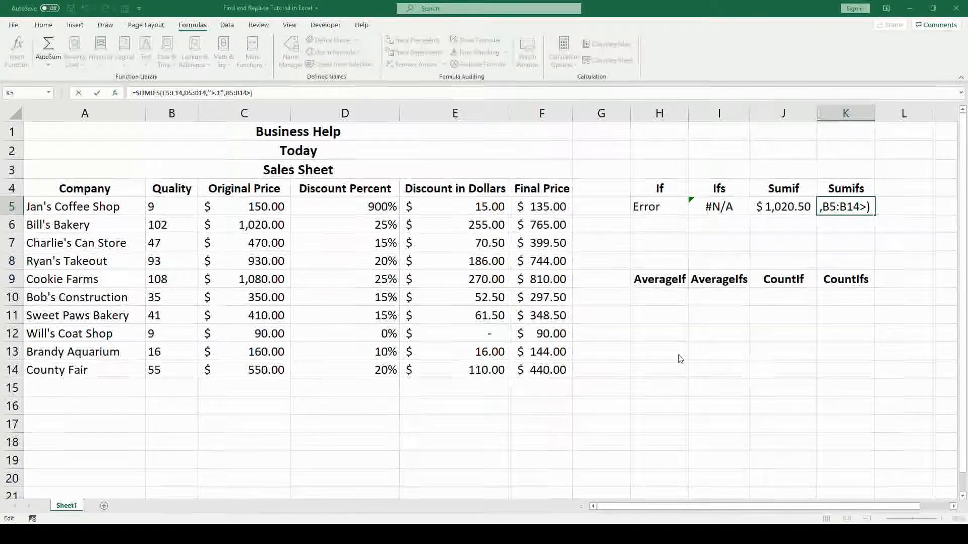
pyautogui.write('8')
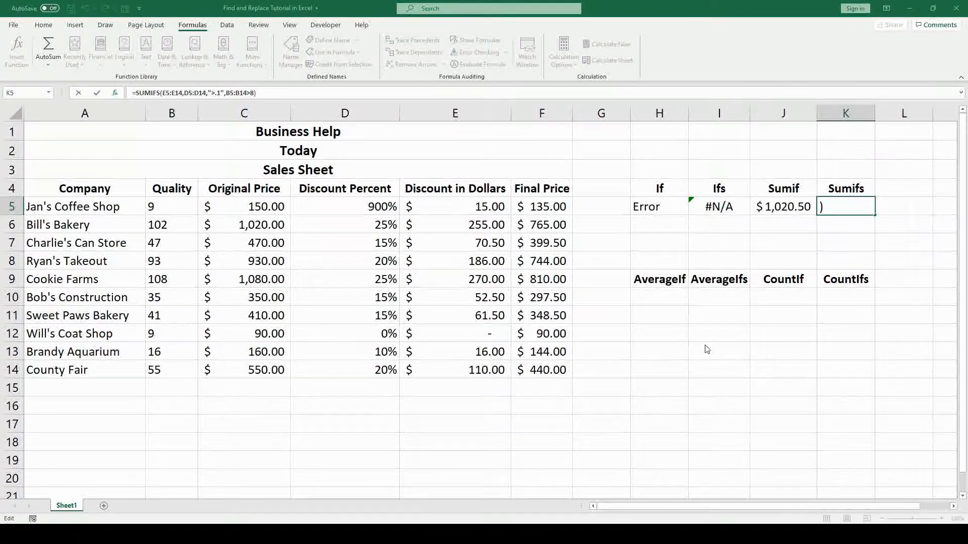
pyautogui.press('BackSpace')
pyautogui.press('BackSpace')
pyautogui.write('>8')
pyautogui.press('Return')
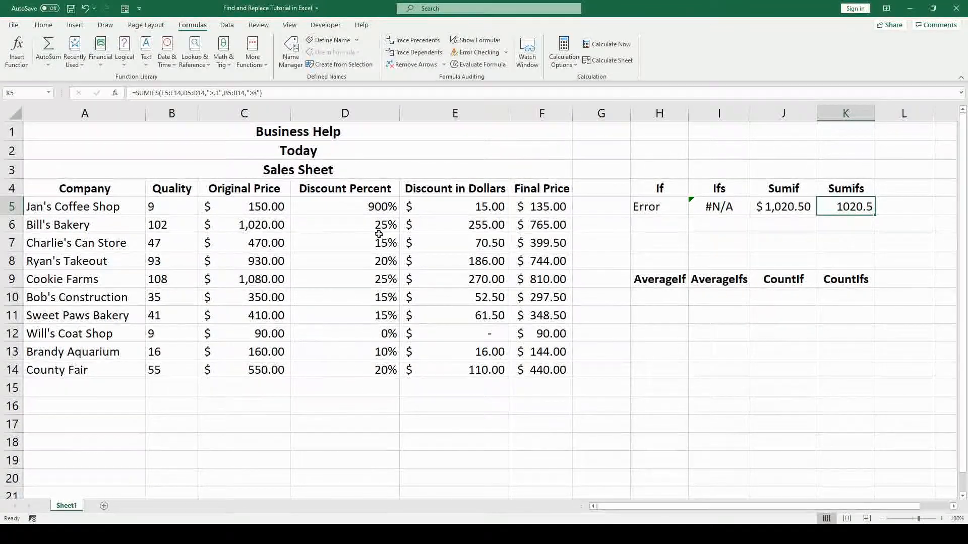
pyautogui.moveTo(366, 205); pyautogui.dragTo(370, 369)
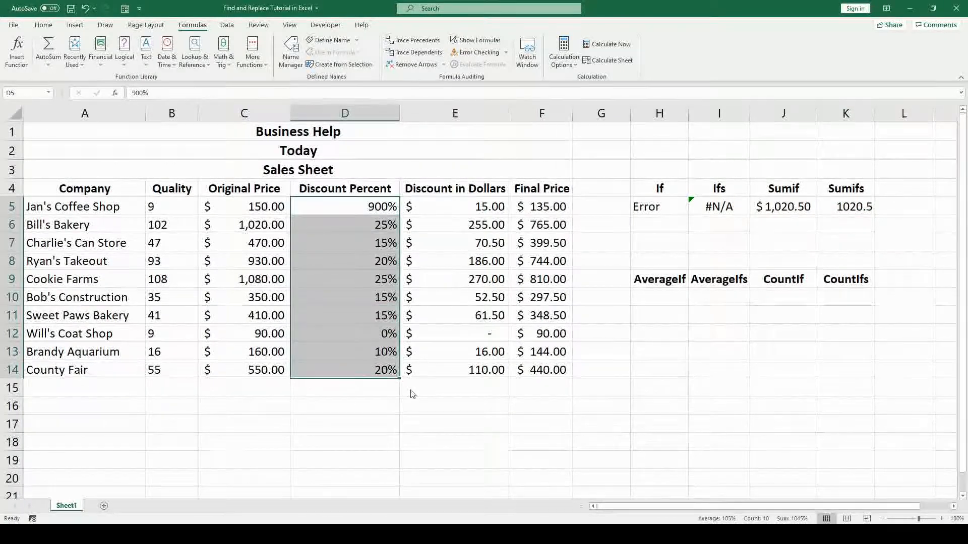
pyautogui.click(566, 425)
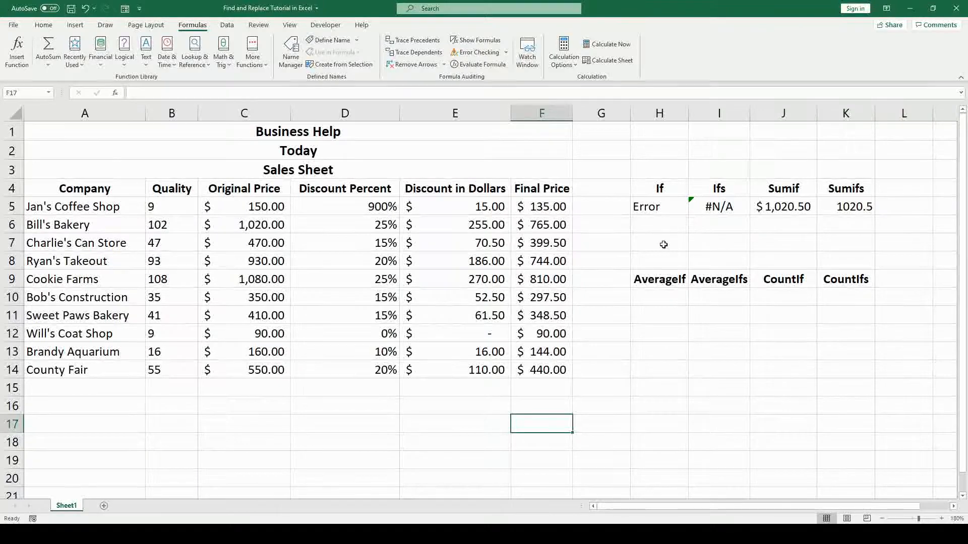
pyautogui.click(851, 209)
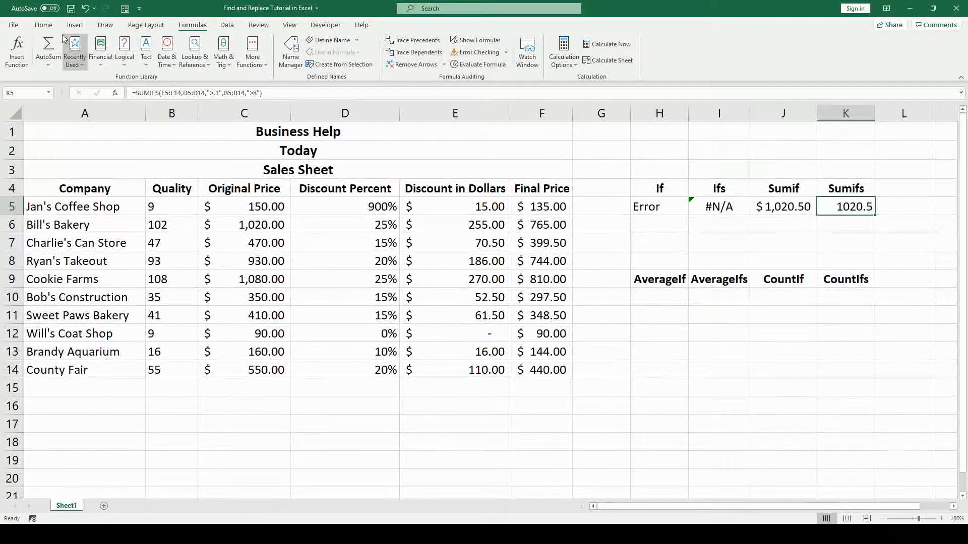
pyautogui.click(48, 26)
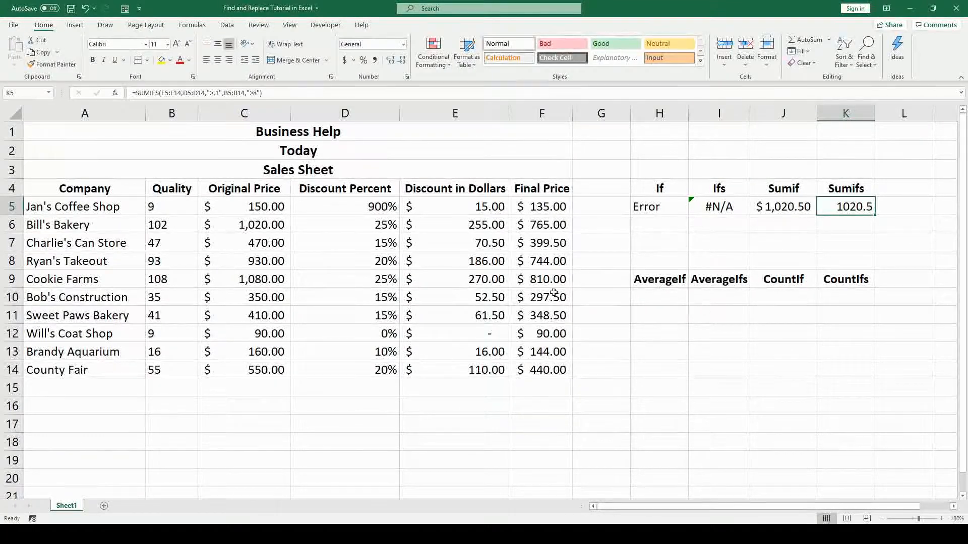
pyautogui.click(172, 225)
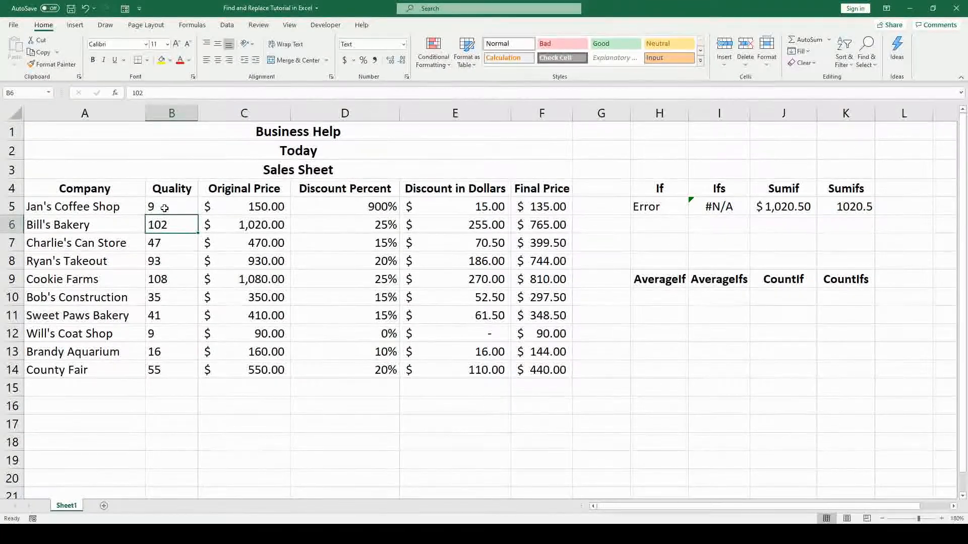
pyautogui.click(164, 208)
# Change the Quality values of Will's Coat Shop (B12) and Sweet Paws Bakery (B11) to 7
pyautogui.click(159, 334)
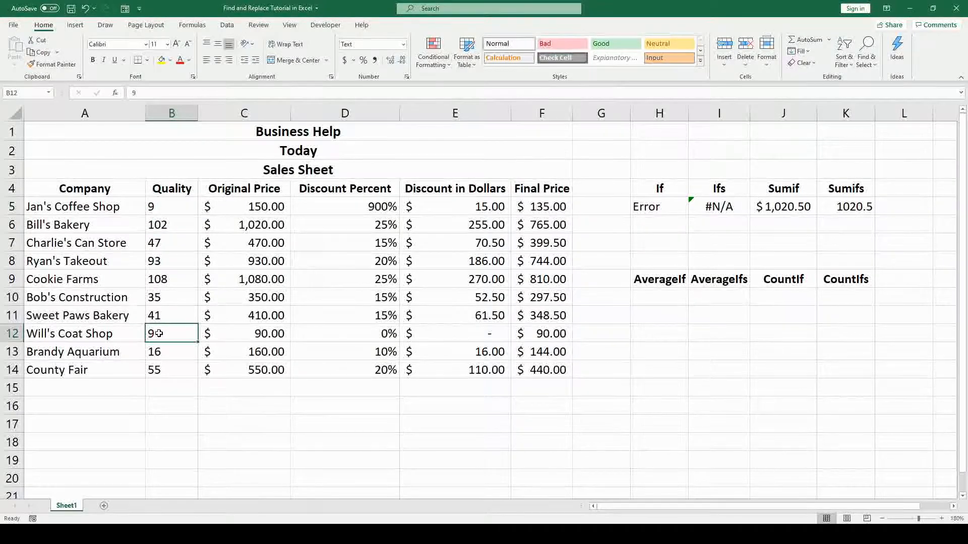
pyautogui.write('7')
pyautogui.press('Return')
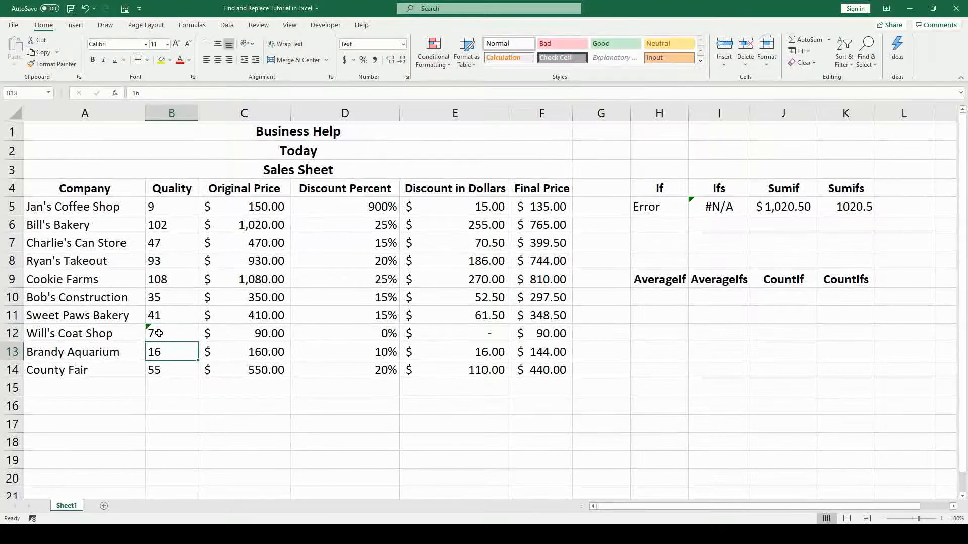
pyautogui.click(358, 341)
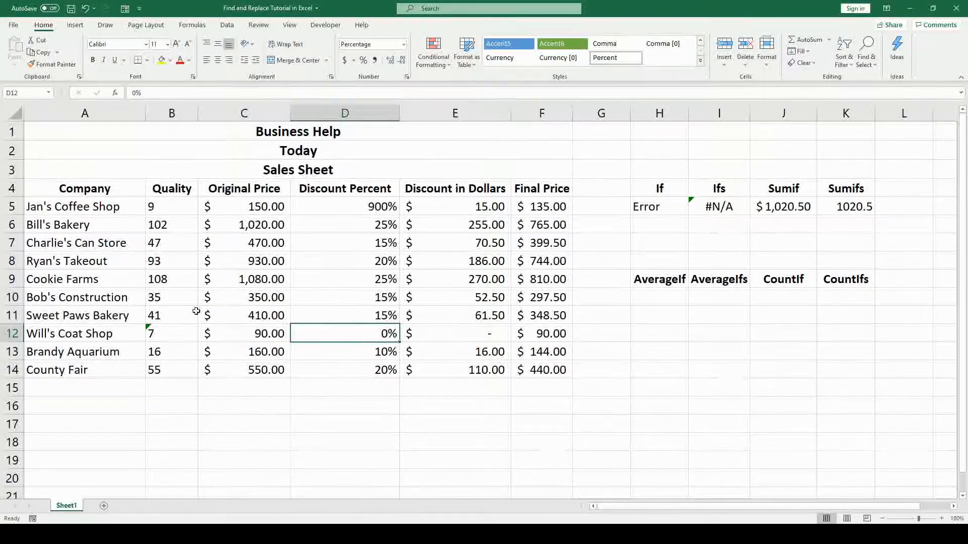
pyautogui.click(177, 317)
pyautogui.write('7')
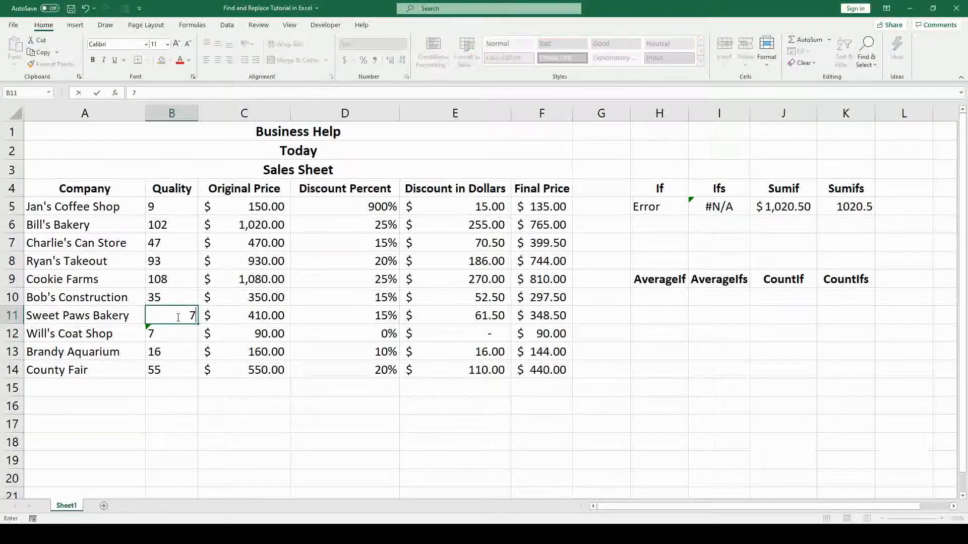
pyautogui.press('Return')
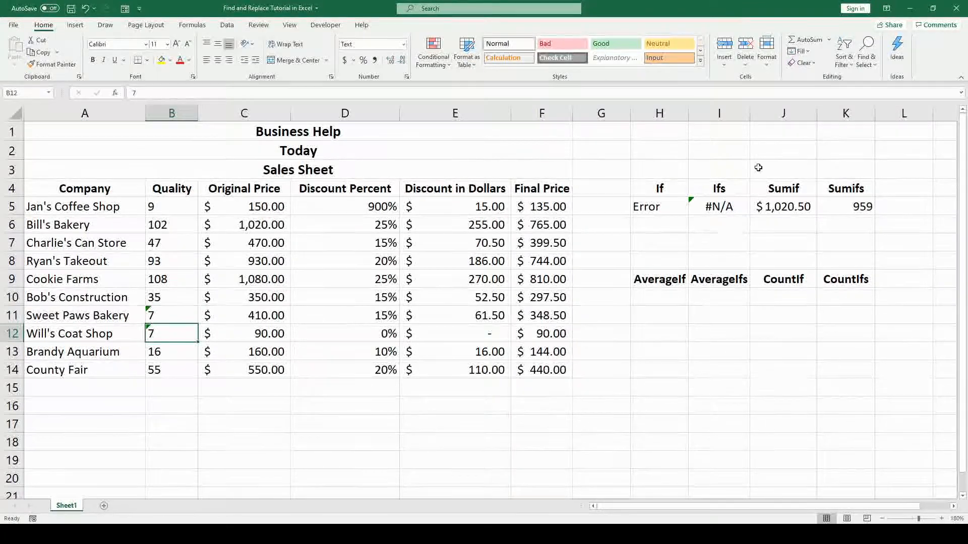
# Start an AVERAGEIF formula in H10
pyautogui.click(852, 189)
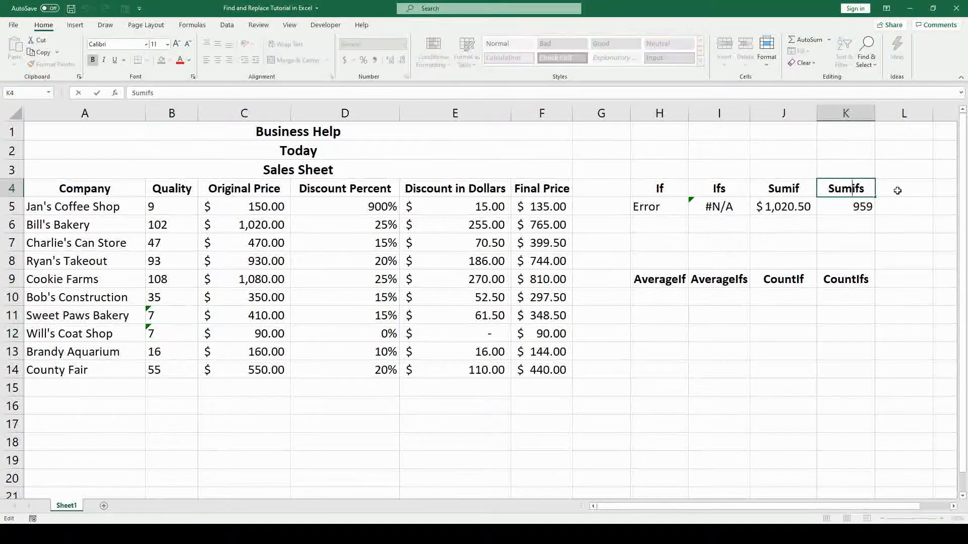
pyautogui.press('Right')
pyautogui.click(668, 289)
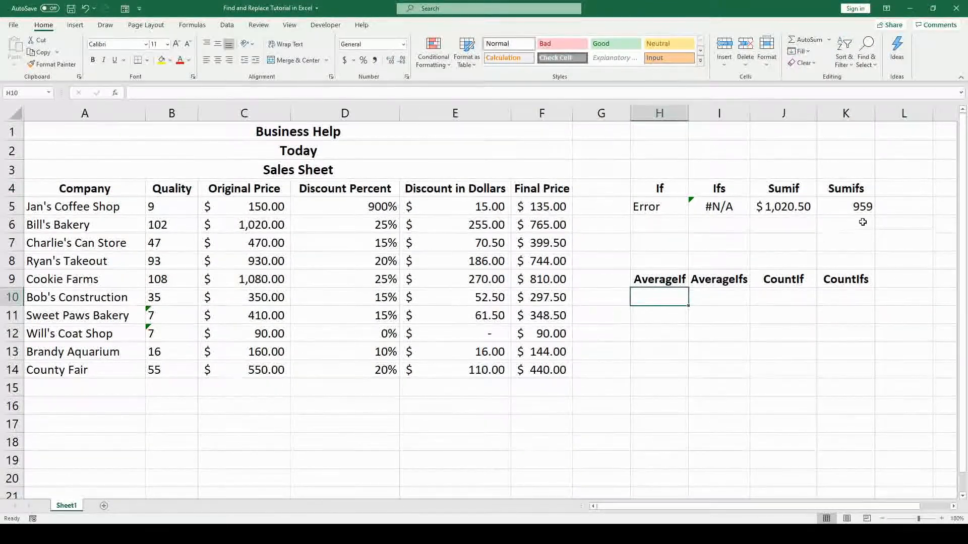
pyautogui.click(190, 25)
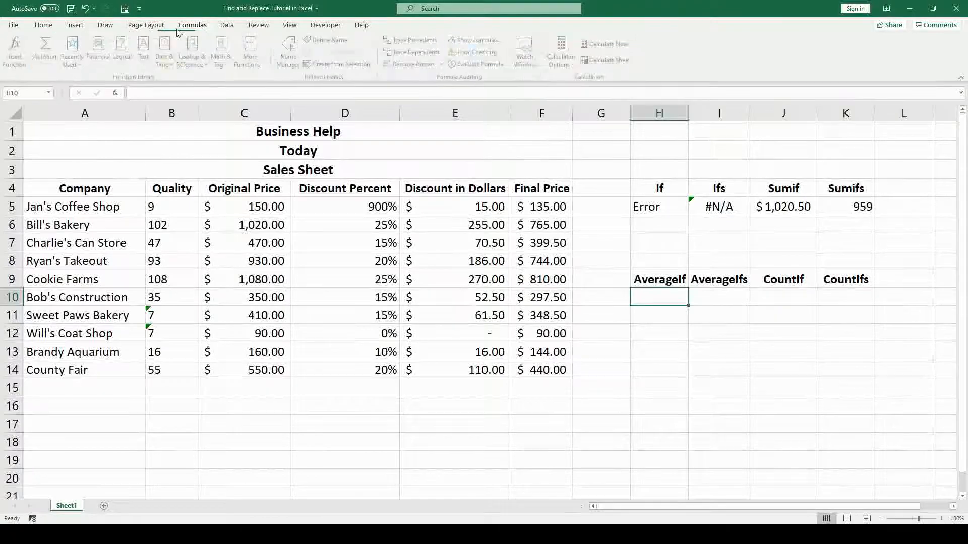
pyautogui.write('=')
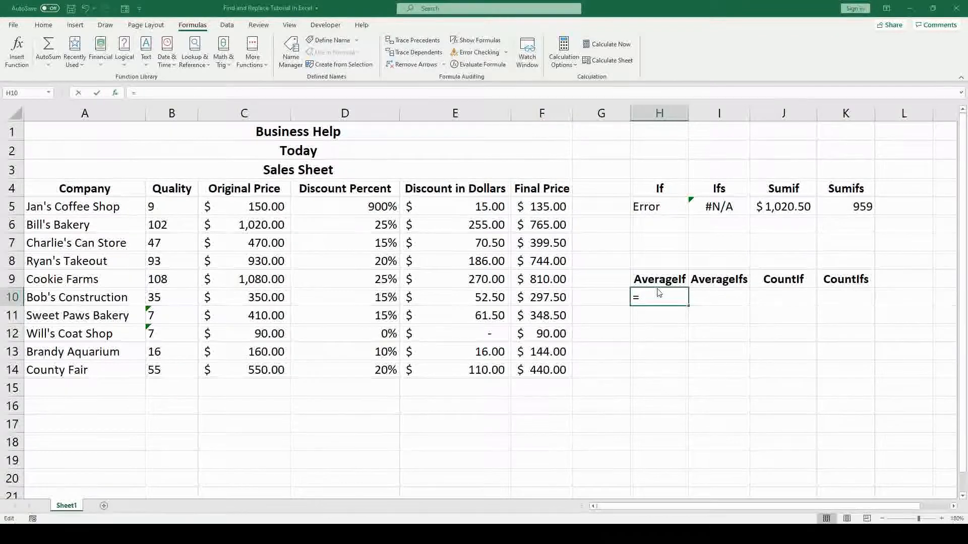
pyautogui.write('AVERAGEIF()')
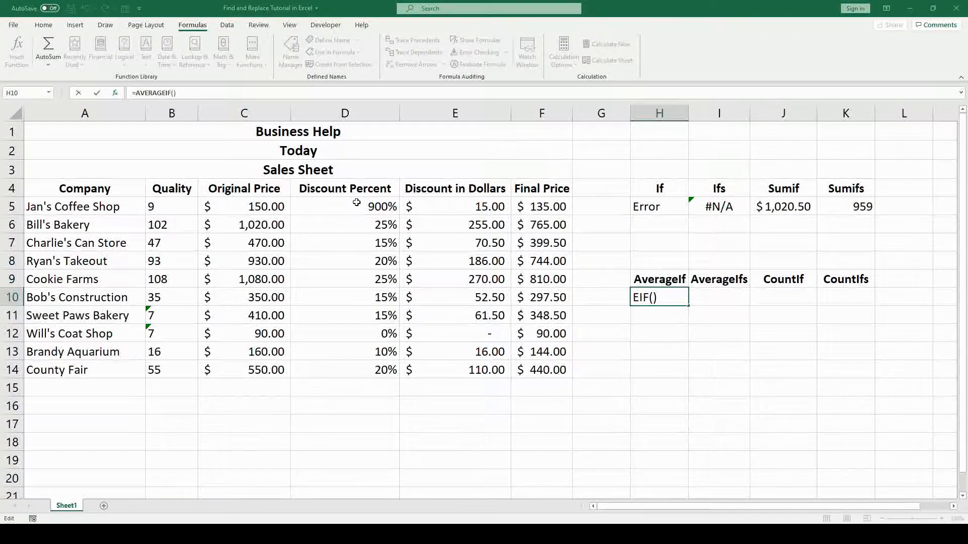
# Set C5:C14 as the range of the AVERAGEIF formula with ">250" as its criterion
pyautogui.moveTo(357, 204); pyautogui.dragTo(352, 370)
pyautogui.moveTo(268, 206); pyautogui.dragTo(259, 368)
pyautogui.press('Return')
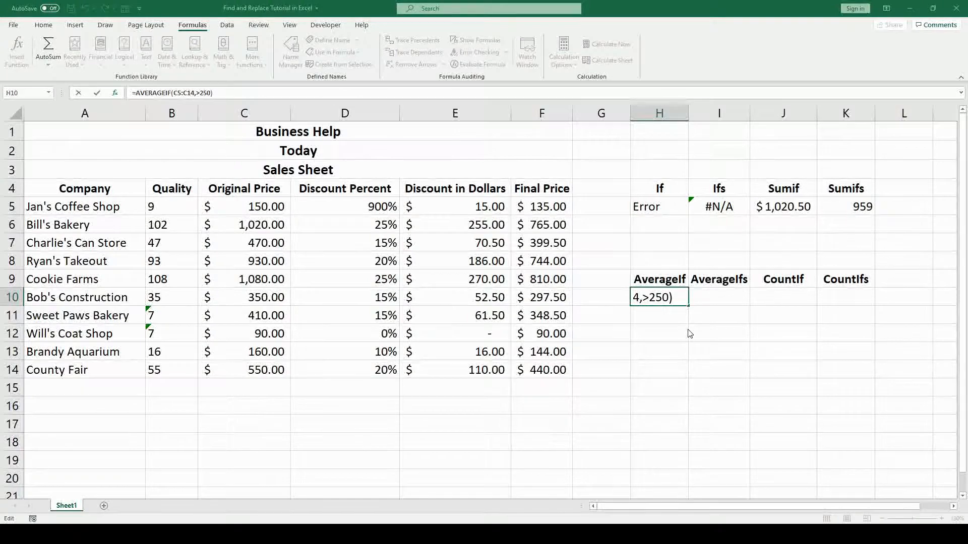
pyautogui.click(698, 337)
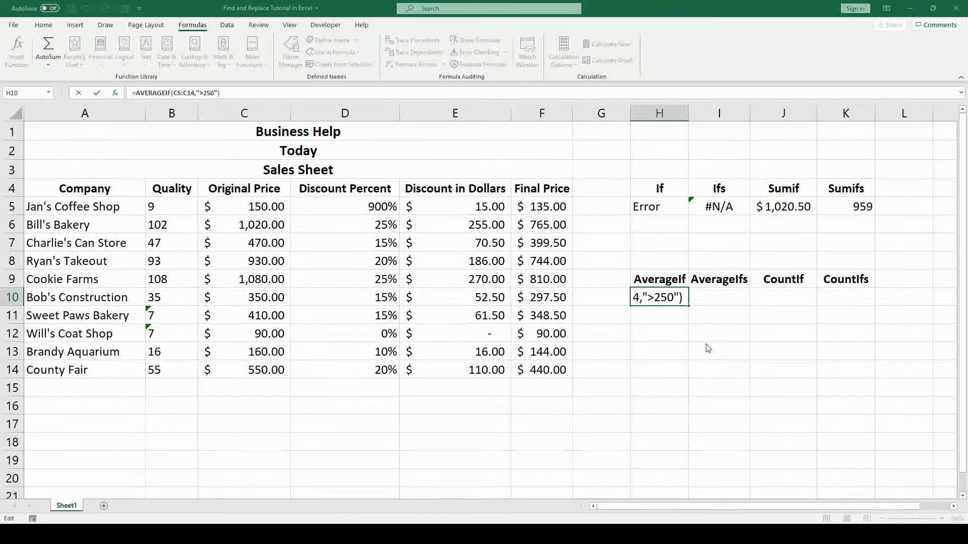
# Set E5:E14 as the average range of the AVERAGEIF formula and enter it in H10
pyautogui.write(',')
pyautogui.moveTo(506, 214); pyautogui.dragTo(460, 368)
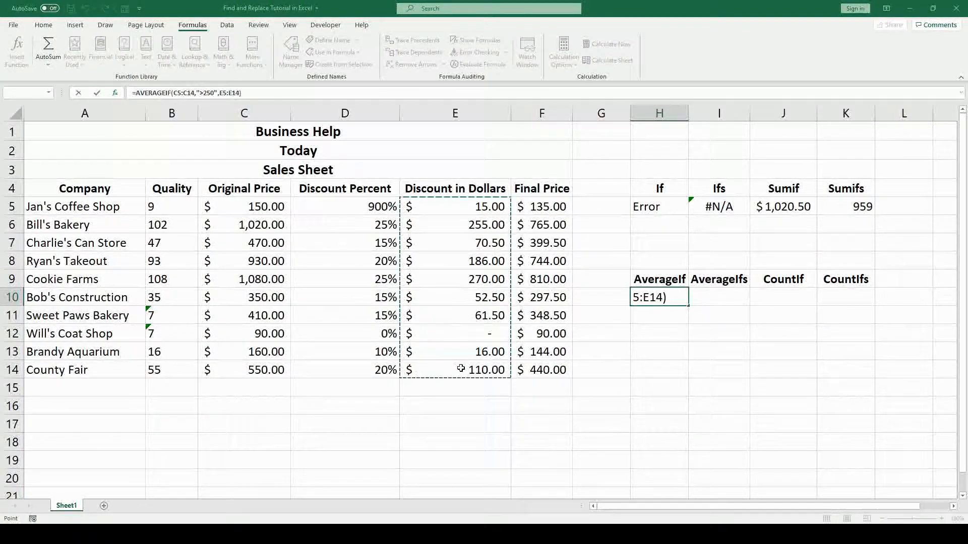
pyautogui.moveTo(551, 208); pyautogui.dragTo(549, 374)
pyautogui.click(482, 220)
pyautogui.moveTo(482, 220); pyautogui.dragTo(501, 370)
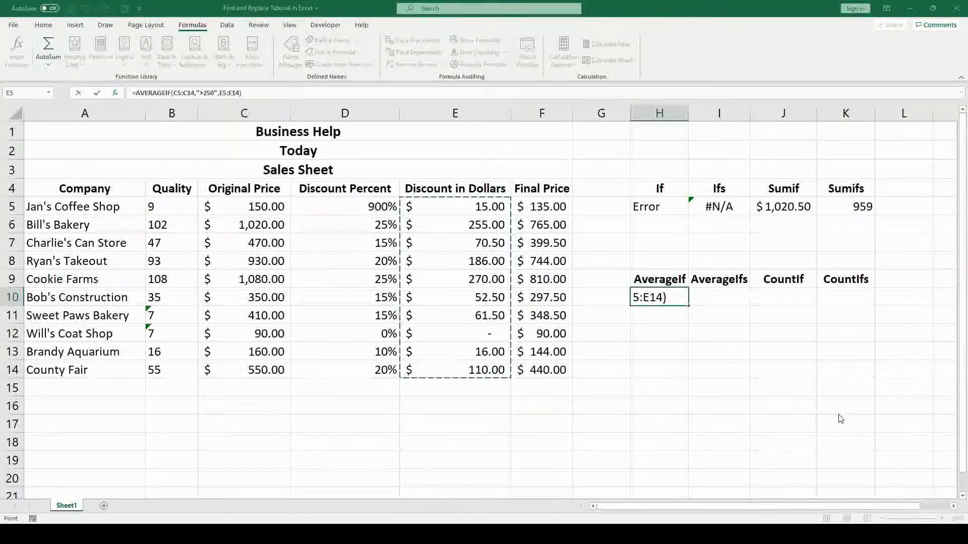
pyautogui.hotkey('ctrl', 'Return')
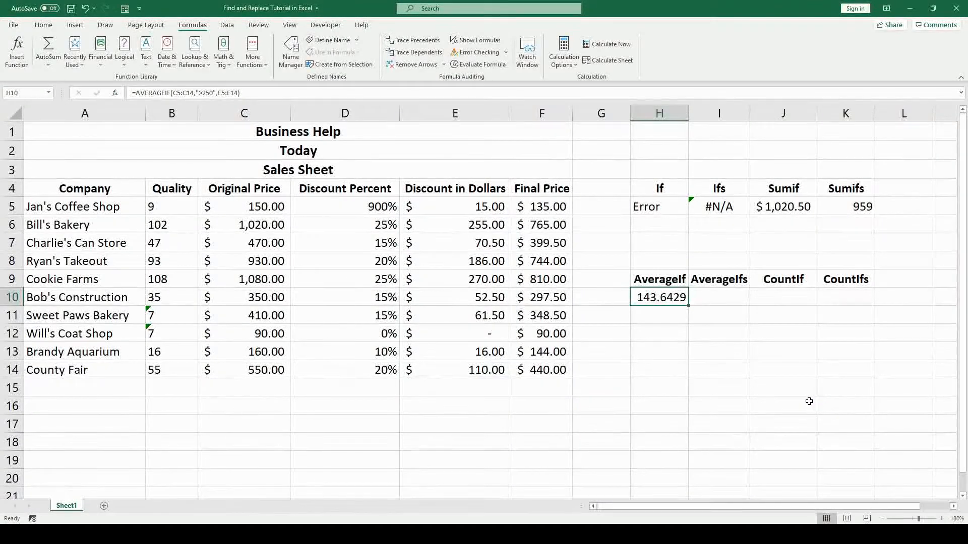
pyautogui.click(659, 279)
pyautogui.doubleClick(666, 297)
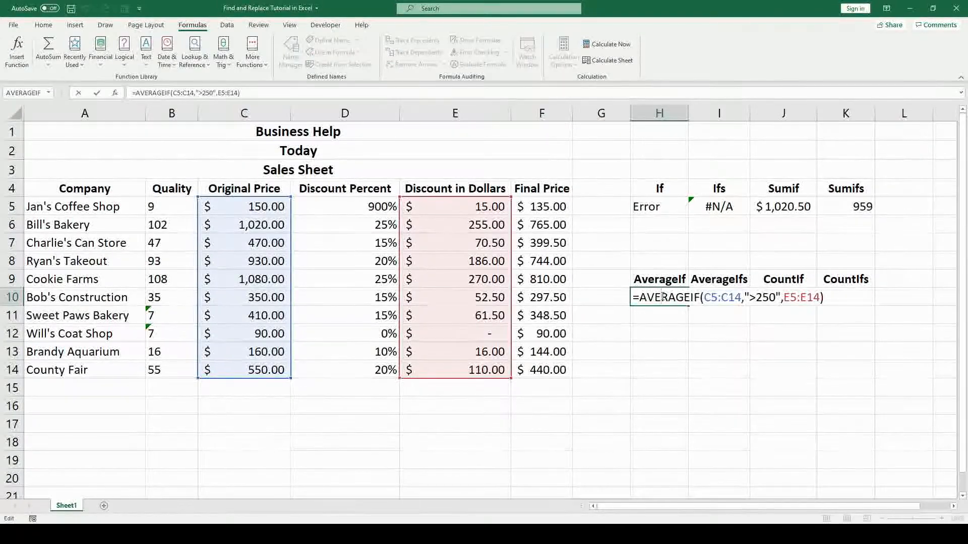
pyautogui.press('Return')
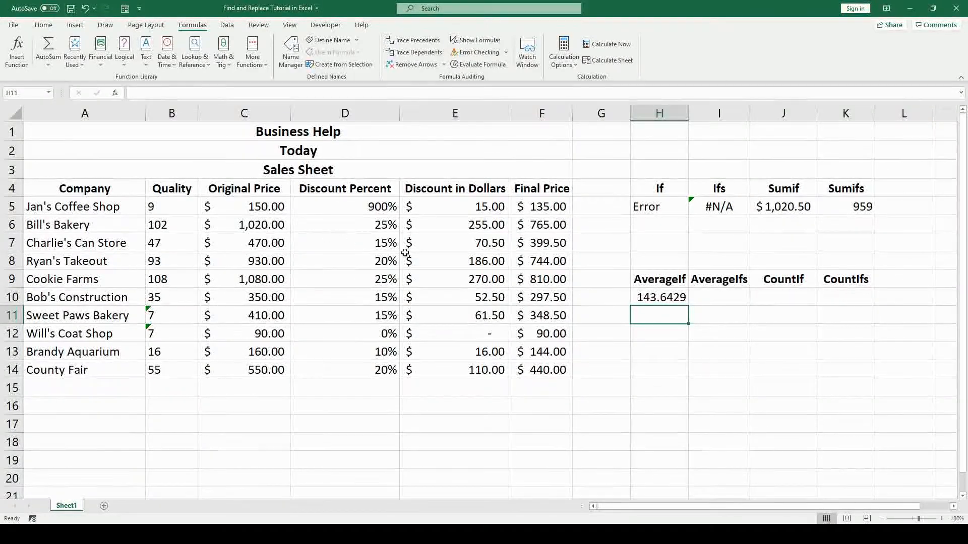
# Start an AVERAGEIFS formula in I10
pyautogui.click(700, 300)
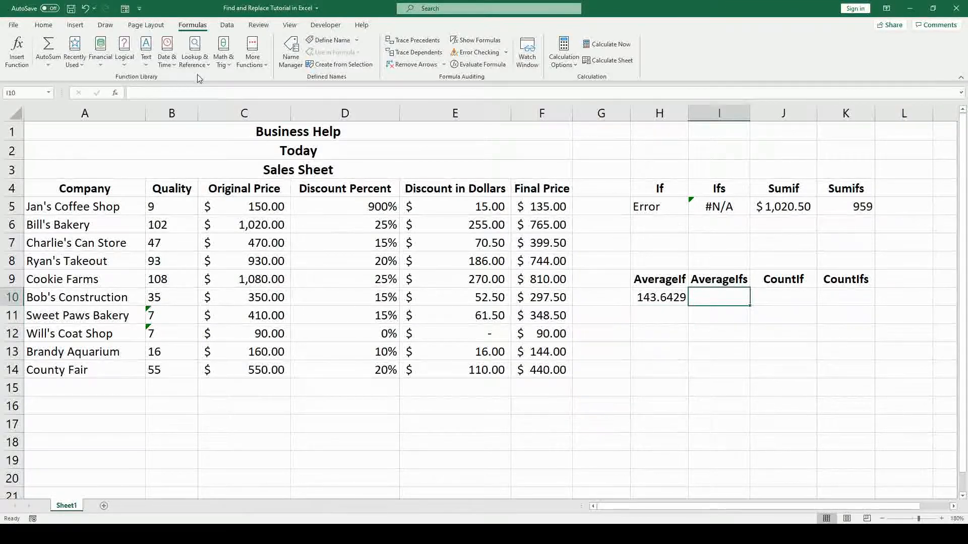
pyautogui.write('=')
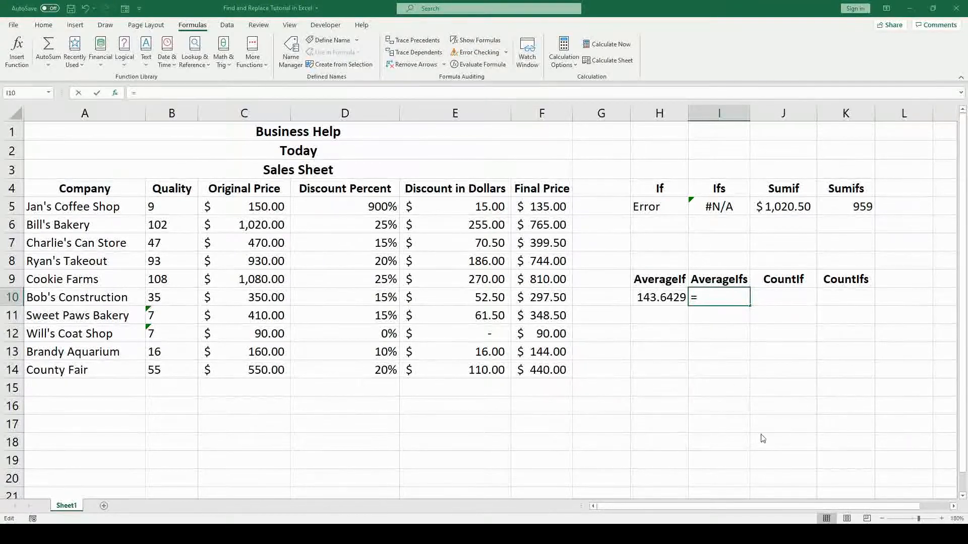
pyautogui.write('AVERAGEIFS()')
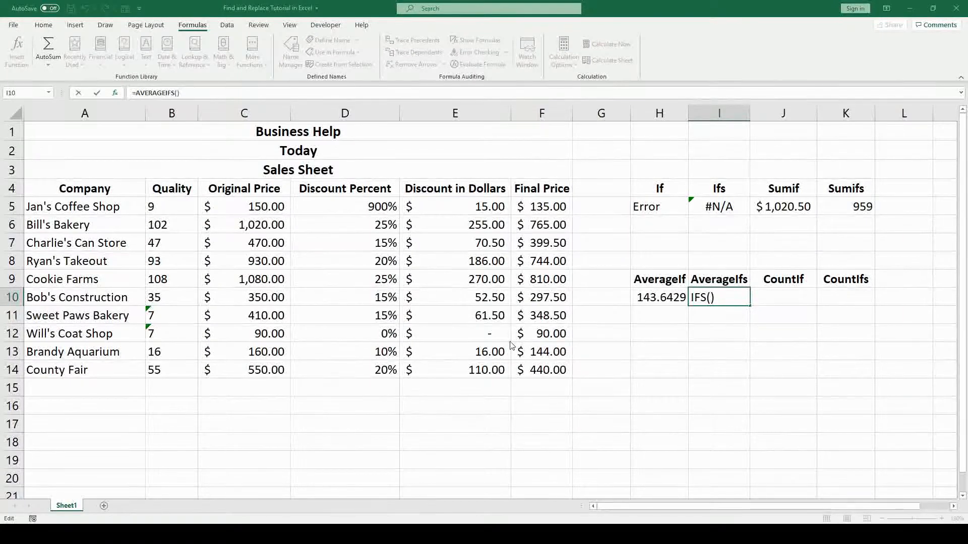
pyautogui.moveTo(279, 213); pyautogui.dragTo(265, 368)
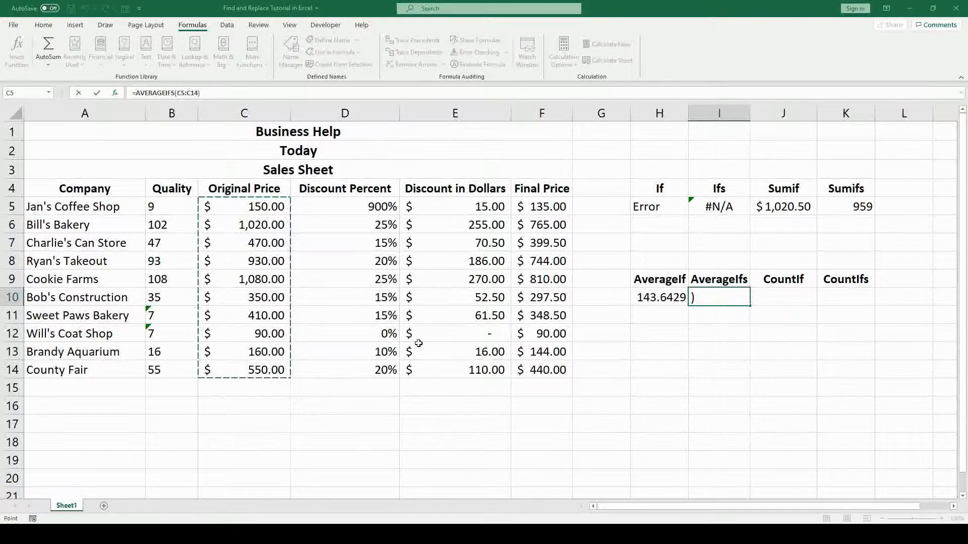
pyautogui.press('F2')
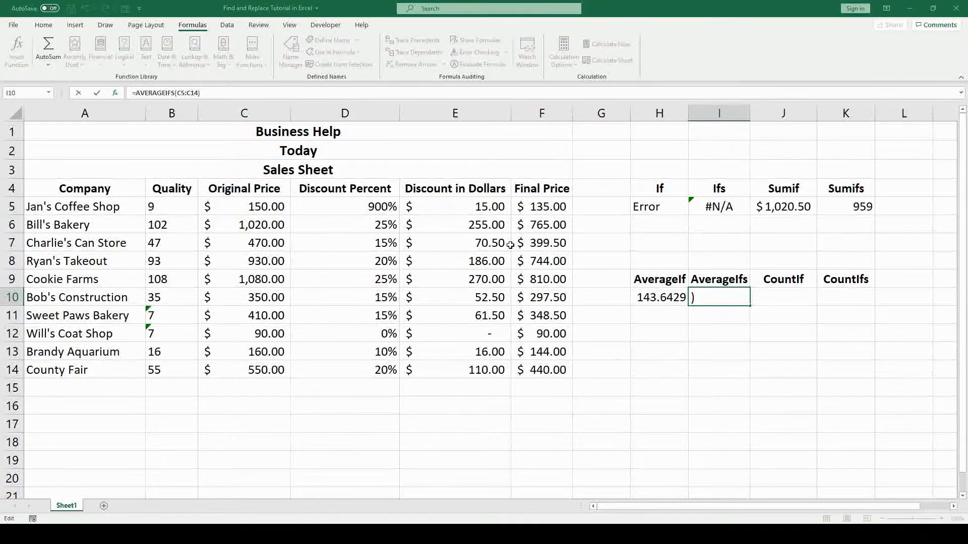
pyautogui.press('BackSpace')
pyautogui.press('BackSpace')
# Set E5:E14 as the average range of the AVERAGEIFS formula and add C5:C14 with criterion ">250" as its first condition
pyautogui.moveTo(413, 212); pyautogui.dragTo(458, 373)
pyautogui.press('F2')
pyautogui.write(',')
pyautogui.moveTo(267, 206); pyautogui.dragTo(267, 373)
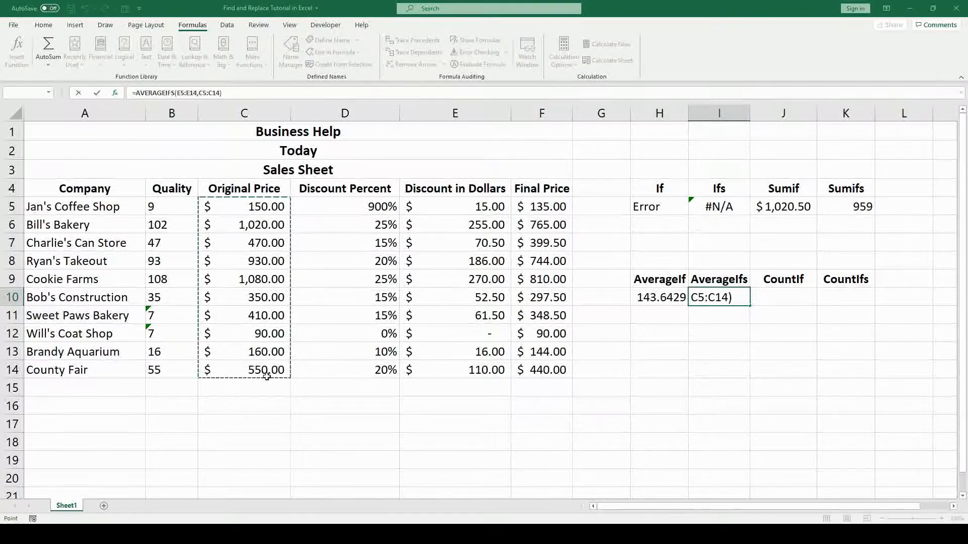
pyautogui.press('F2')
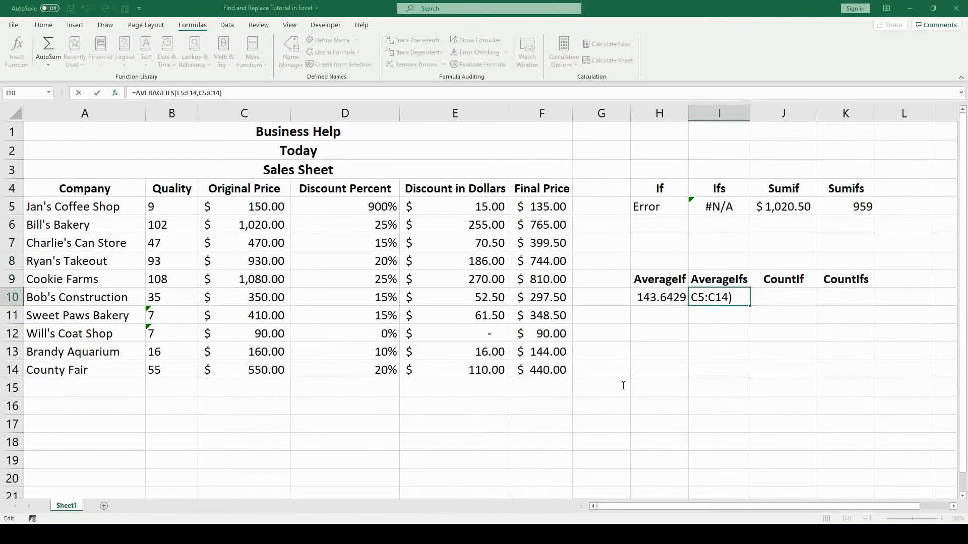
pyautogui.write(',">250"')
pyautogui.press('Left')
pyautogui.press('Left')
pyautogui.press('Left')
pyautogui.press('Left')
pyautogui.press('Left')
pyautogui.write('"')
# Add F5:F14 with criterion "<800" as the second AVERAGEIFS condition and enter the formula in I10
pyautogui.write(',')
pyautogui.moveTo(538, 204); pyautogui.dragTo(539, 370)
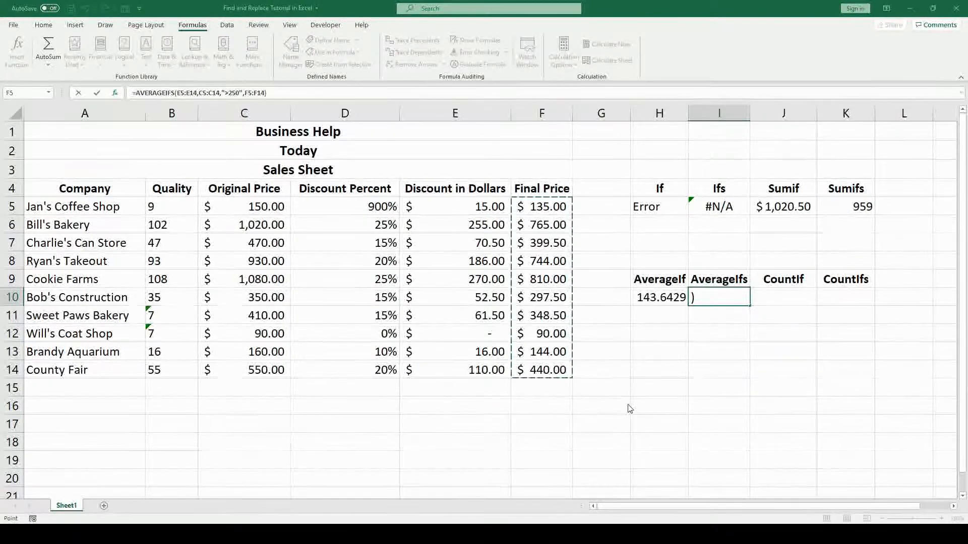
pyautogui.press('F2')
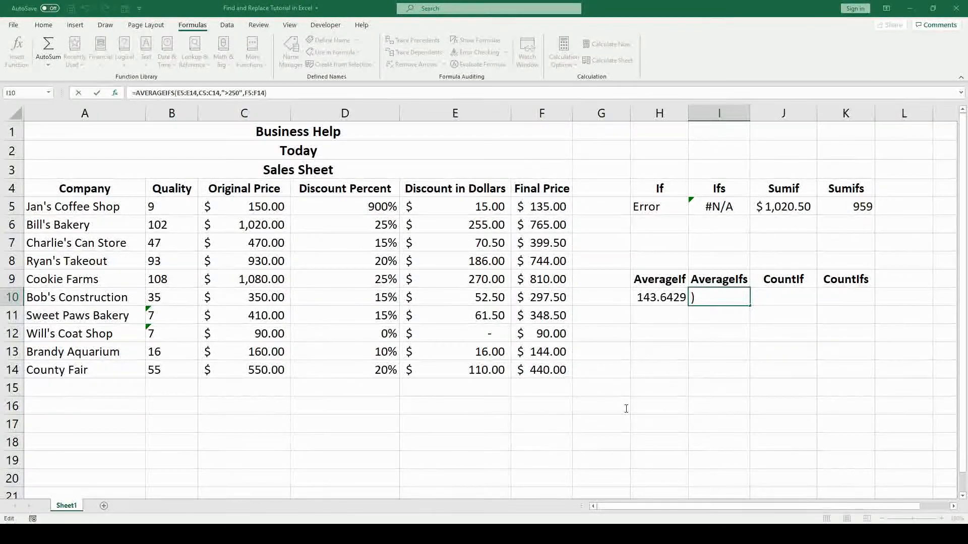
pyautogui.write(',"<800"')
pyautogui.press('Left')
pyautogui.press('Left')
pyautogui.press('Left')
pyautogui.press('Left')
pyautogui.press('Left')
pyautogui.write('"')
pyautogui.hotkey('ctrl', 'Return')
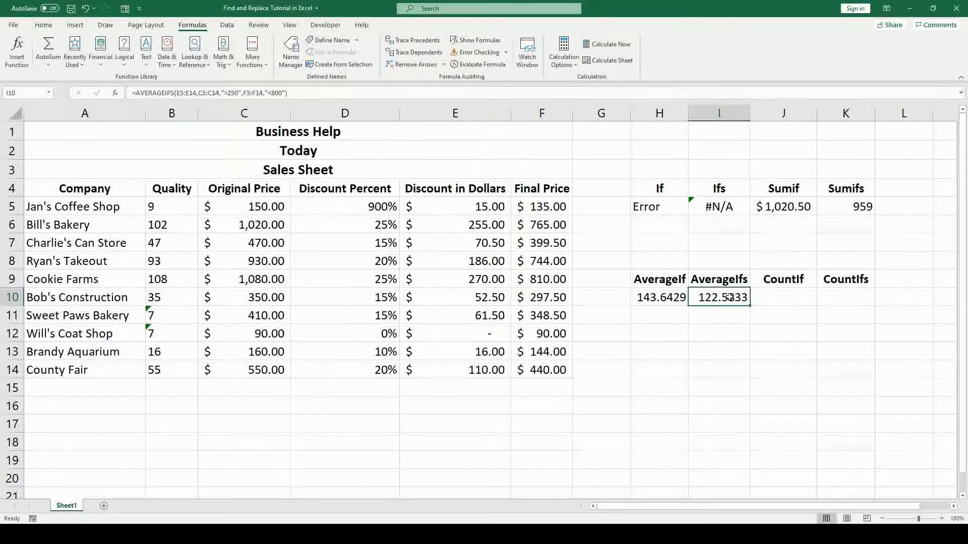
# Enter a COUNTIF formula in J10 over the range C5:C14 with criterion ">250"
pyautogui.click(786, 298)
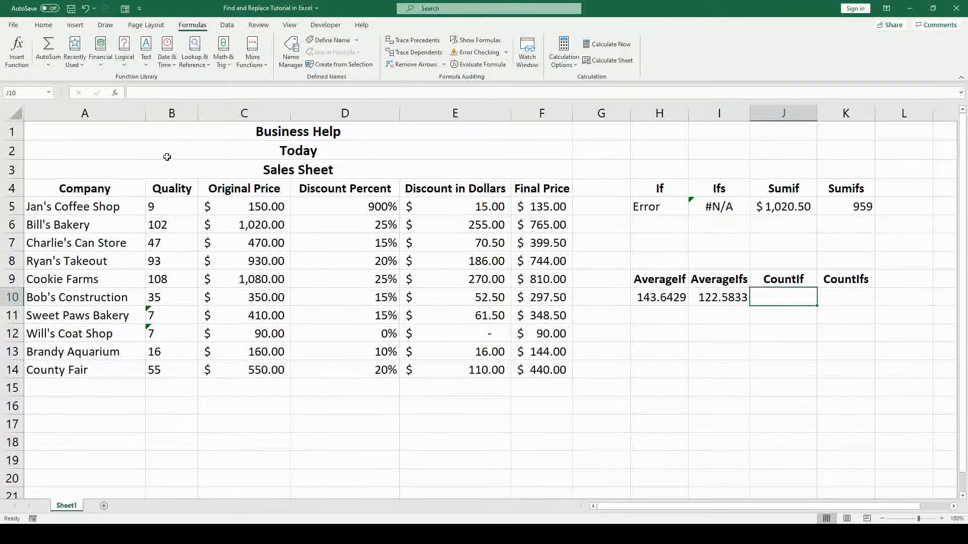
pyautogui.write('=')
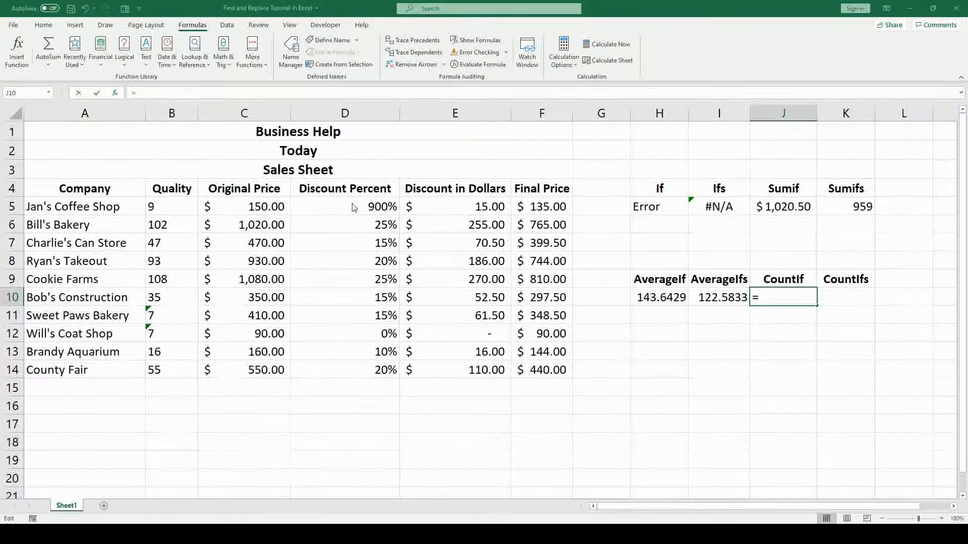
pyautogui.click(740, 510)
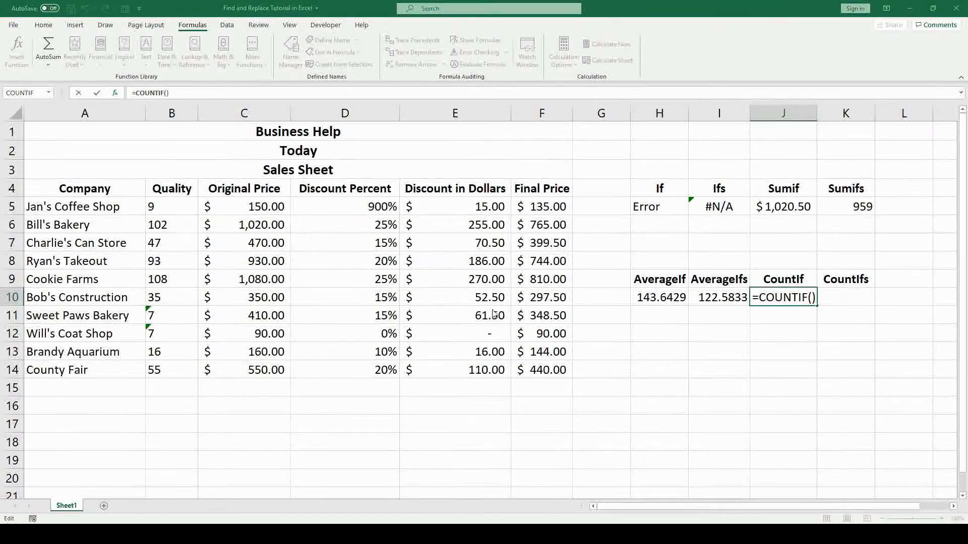
pyautogui.moveTo(277, 206); pyautogui.dragTo(274, 368)
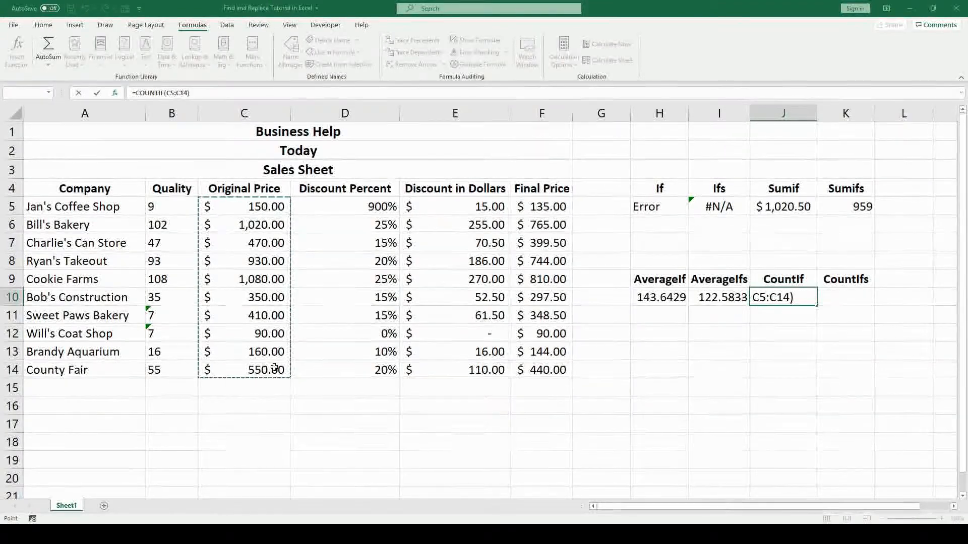
pyautogui.click(562, 348)
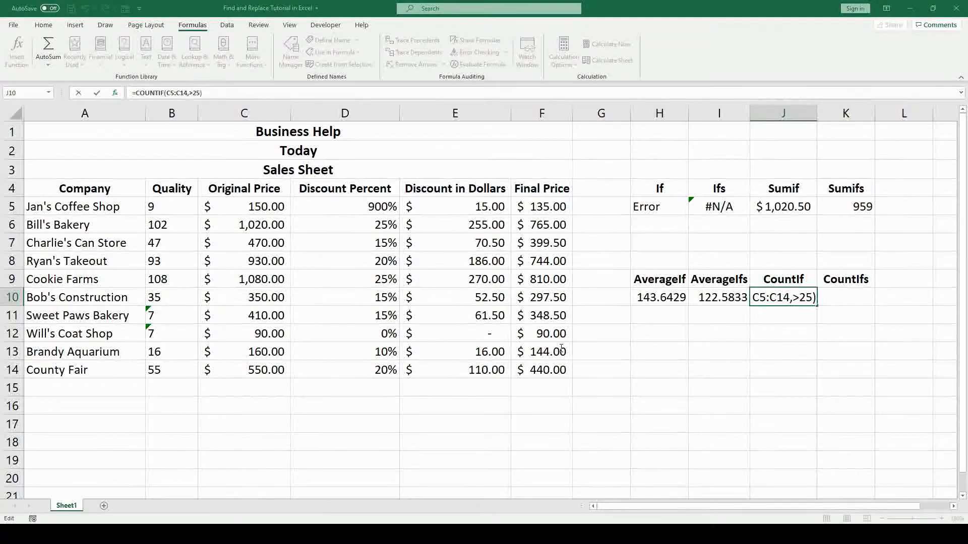
pyautogui.write('0')
pyautogui.click(683, 428)
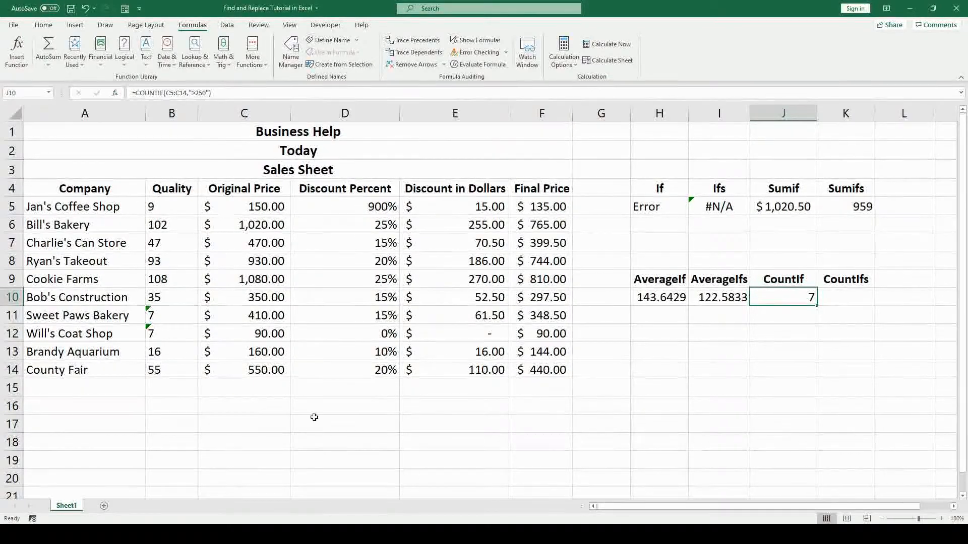
# Start a COUNTIFS formula in K10
pyautogui.click(838, 297)
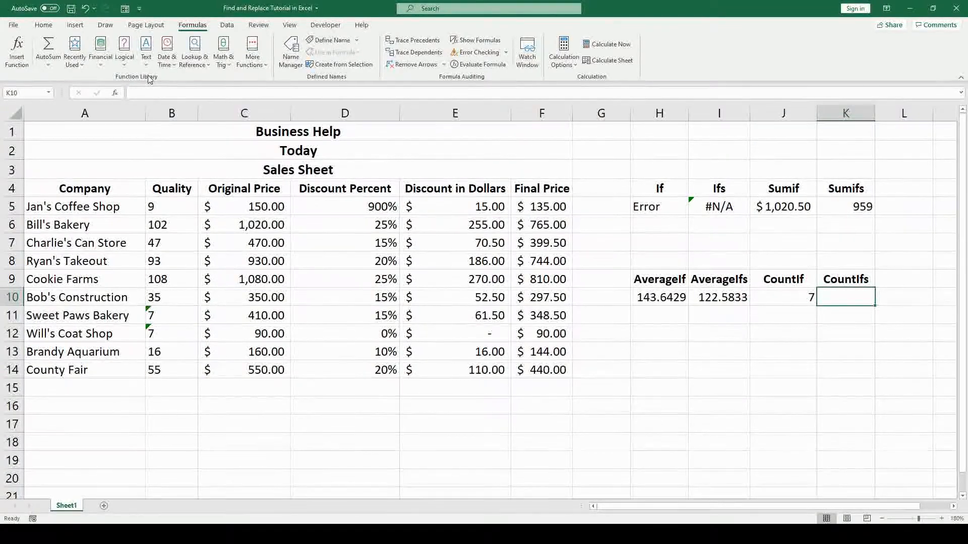
pyautogui.click(25, 65)
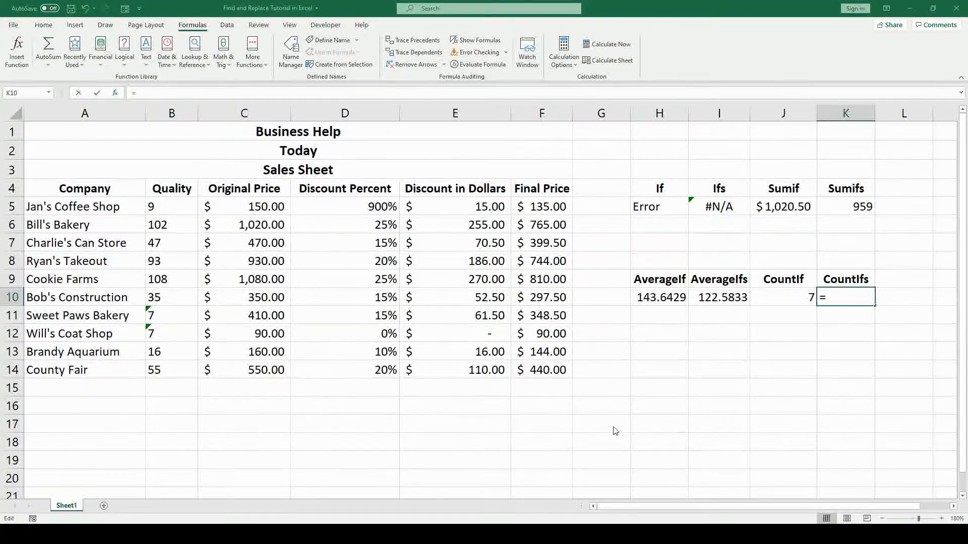
pyautogui.click(623, 453)
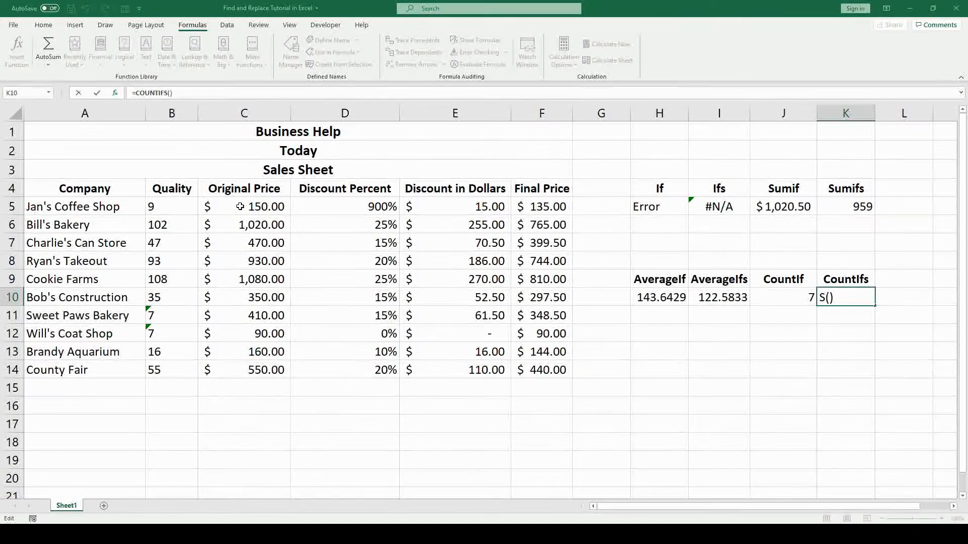
# Add C5:C14 with criterion ">250" as the first condition of the COUNTIFS formula
pyautogui.moveTo(242, 201); pyautogui.dragTo(259, 371)
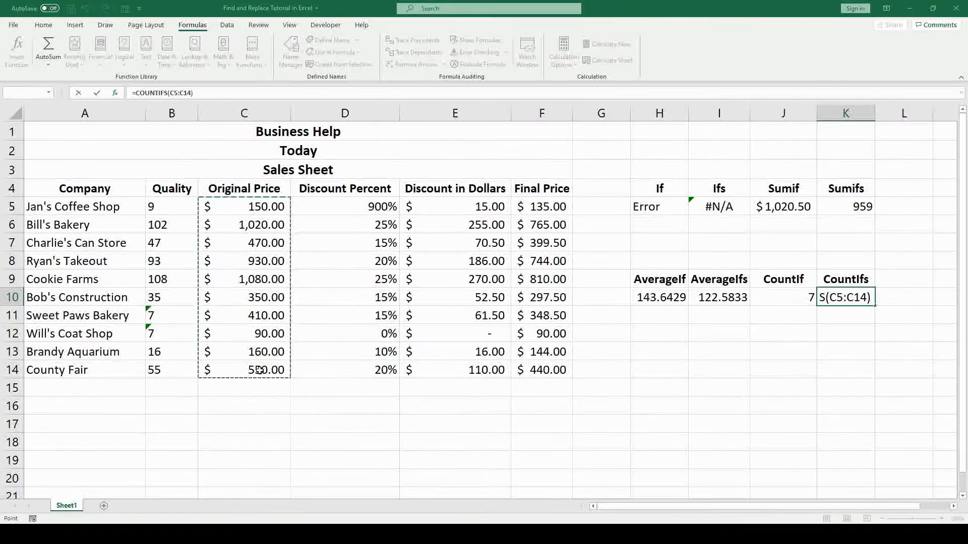
pyautogui.press('F2')
pyautogui.write(',">250')
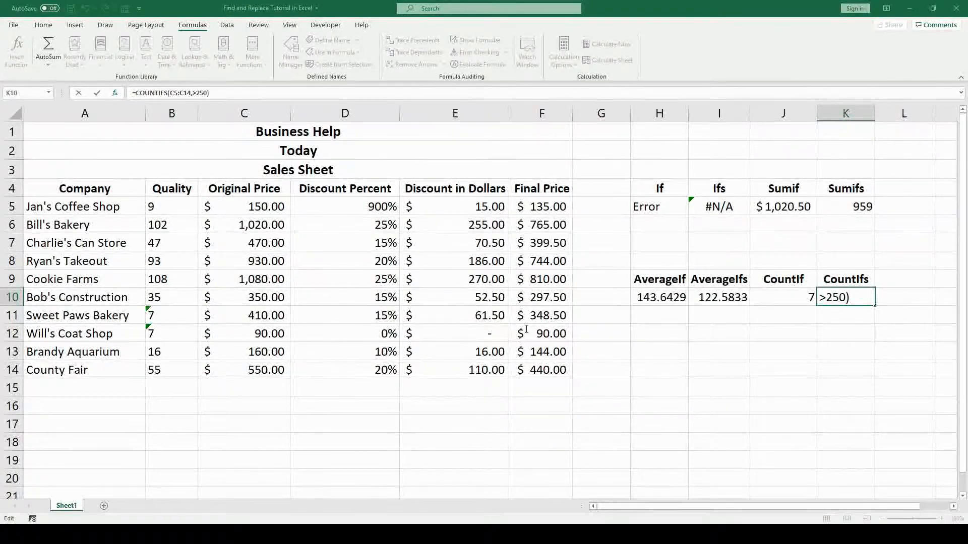
pyautogui.write('"')
pyautogui.press('Left')
pyautogui.press('Left')
pyautogui.press('Left')
pyautogui.press('Left')
pyautogui.press('Left')
pyautogui.write('",')
# Add B5:B14 with criterion ">40" as the second COUNTIFS condition and enter the formula in K10
pyautogui.moveTo(175, 210); pyautogui.dragTo(171, 373)
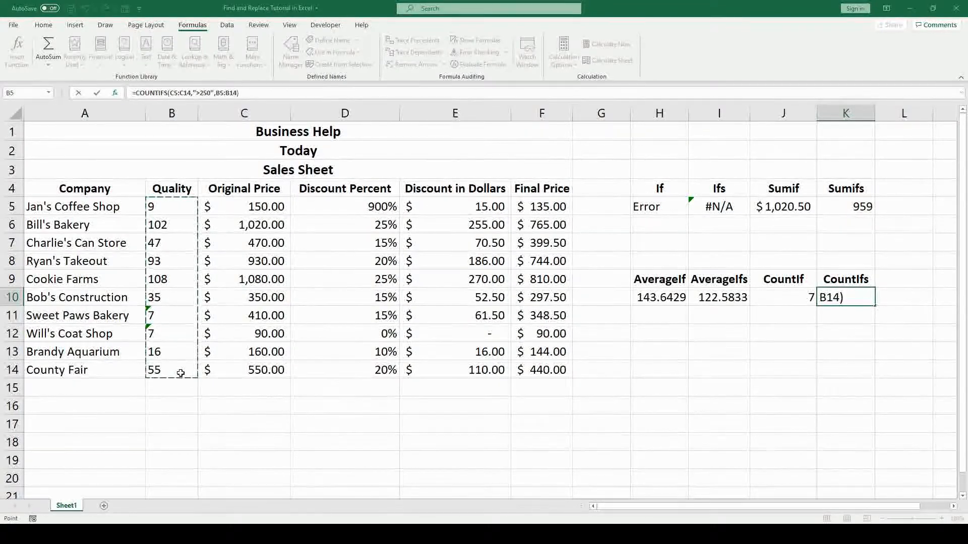
pyautogui.press('Right')
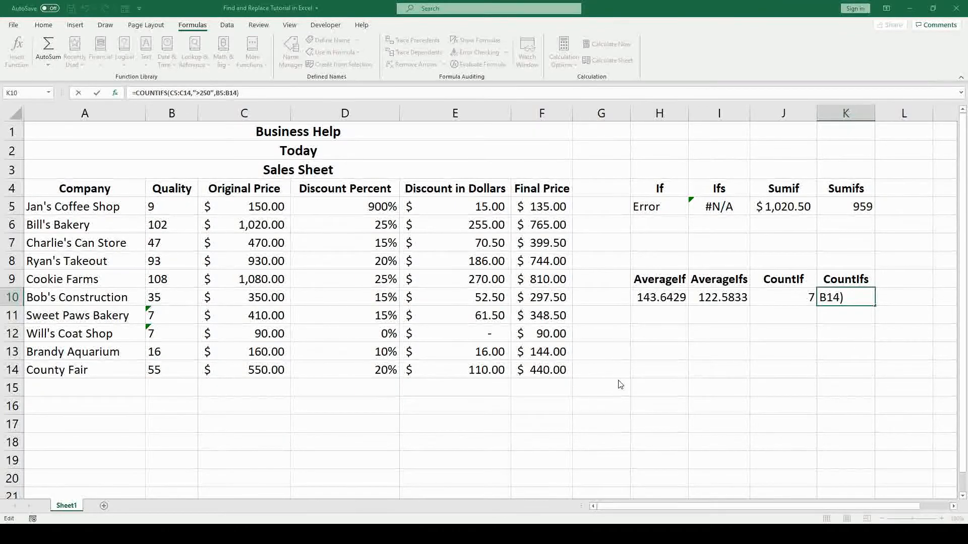
pyautogui.write(',>40')
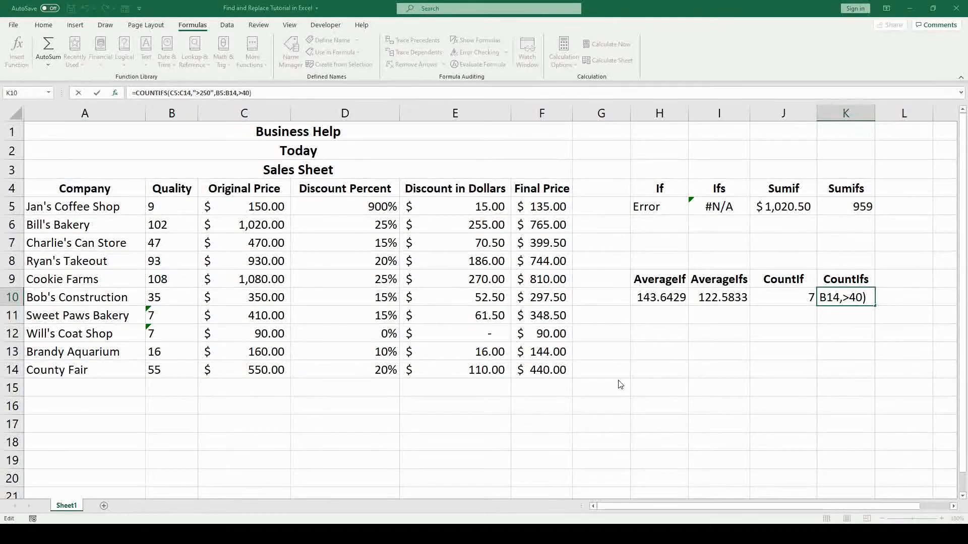
pyautogui.click(674, 438)
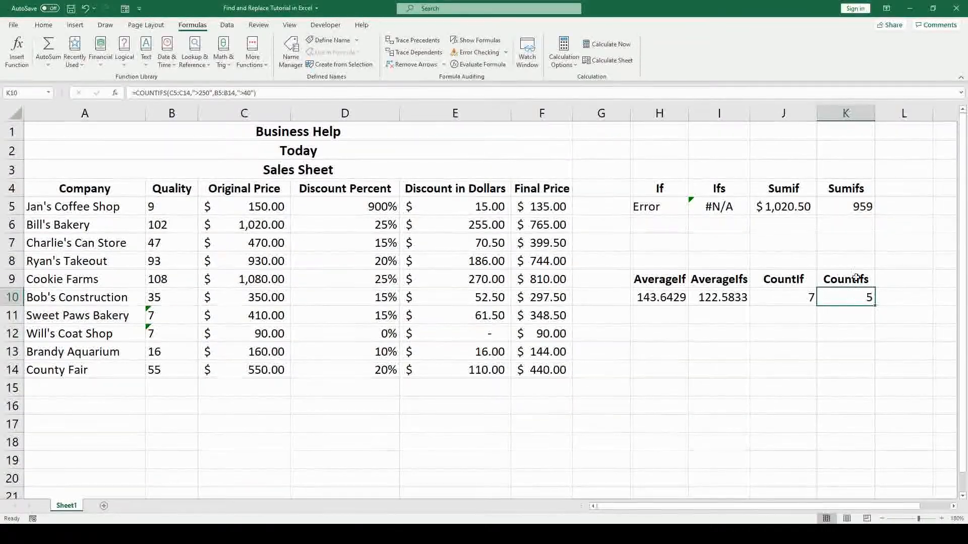